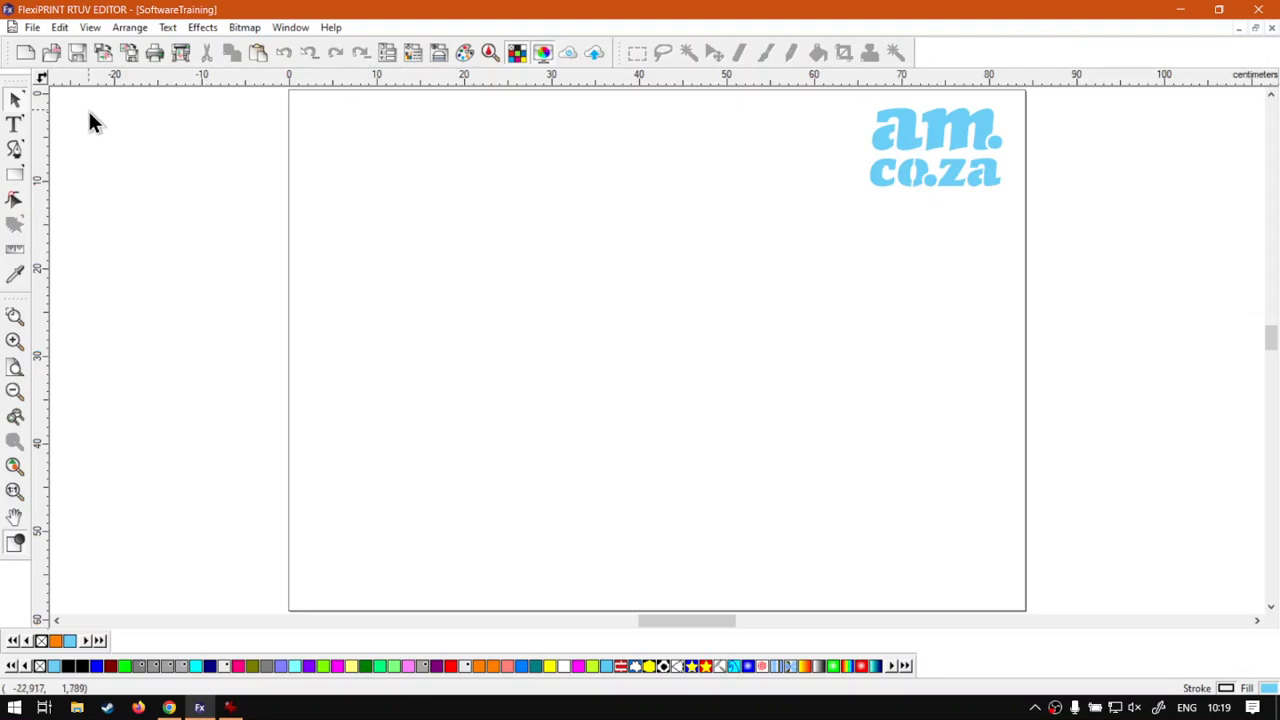
Open the Character Designs file from the Projects folder.
left_click(31, 27)
left_click(40, 63)
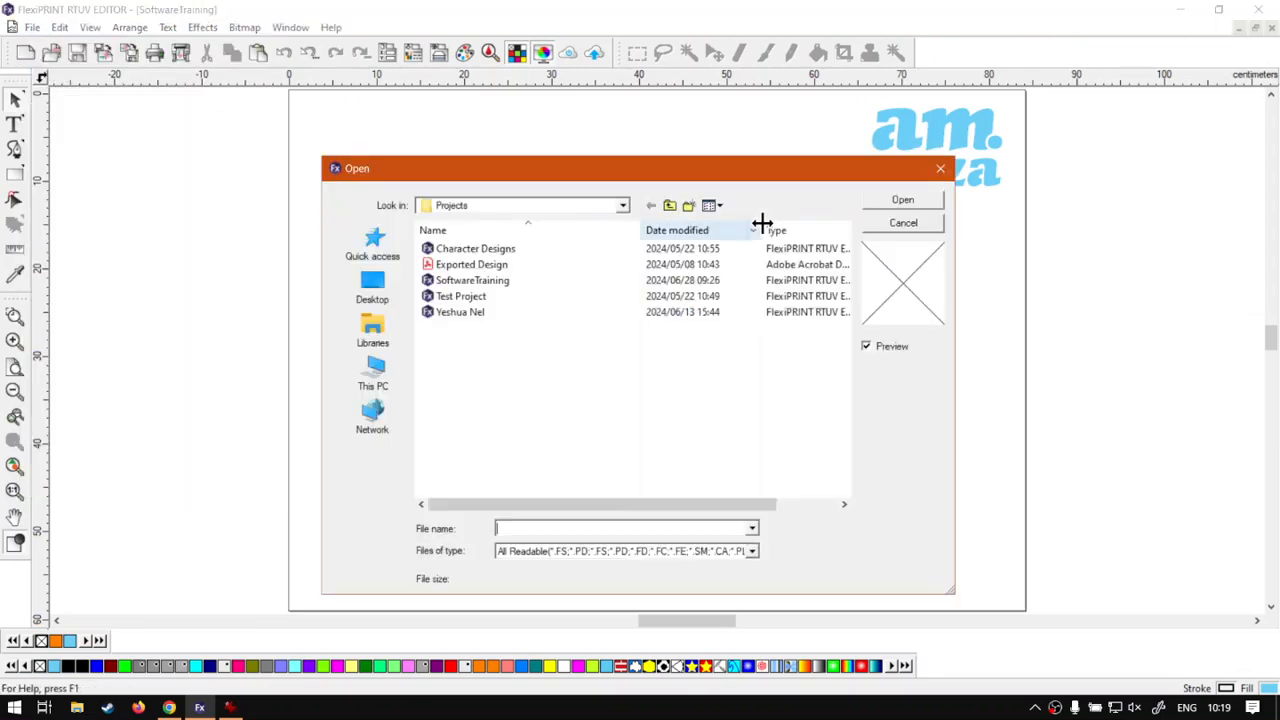
left_click(468, 280)
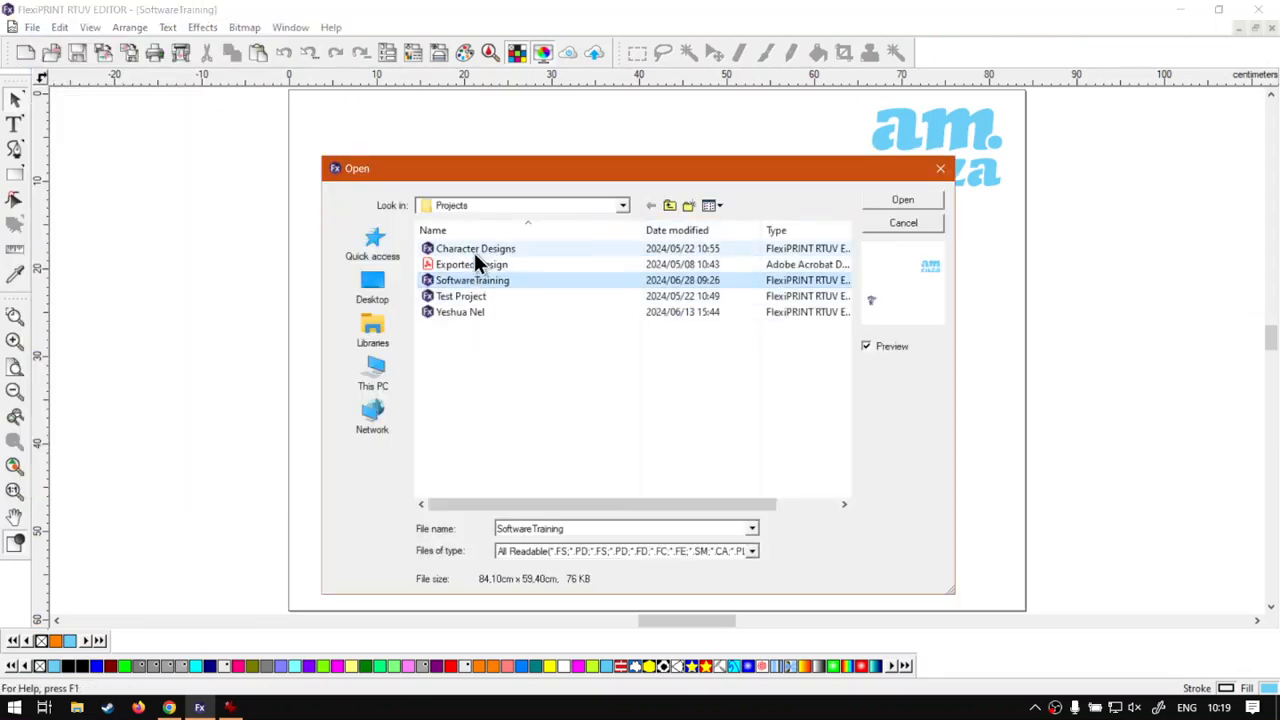
left_click(474, 250)
left_click(905, 200)
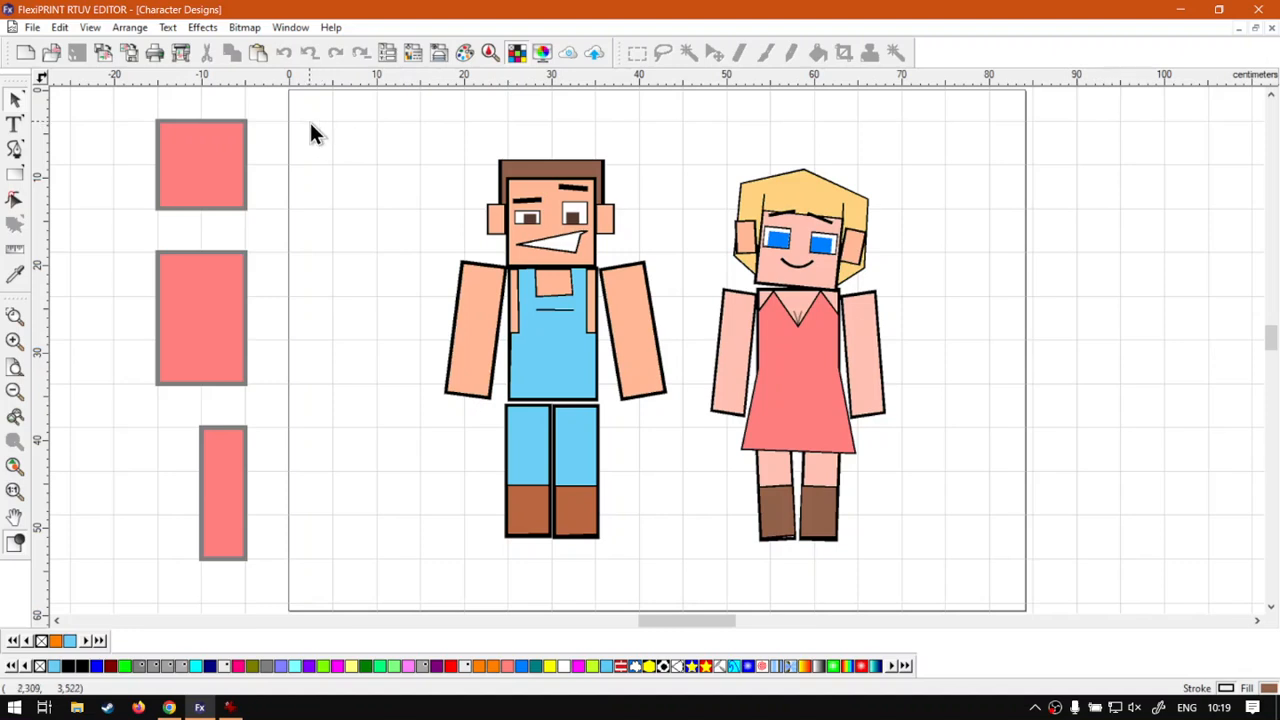
key("super+plus")
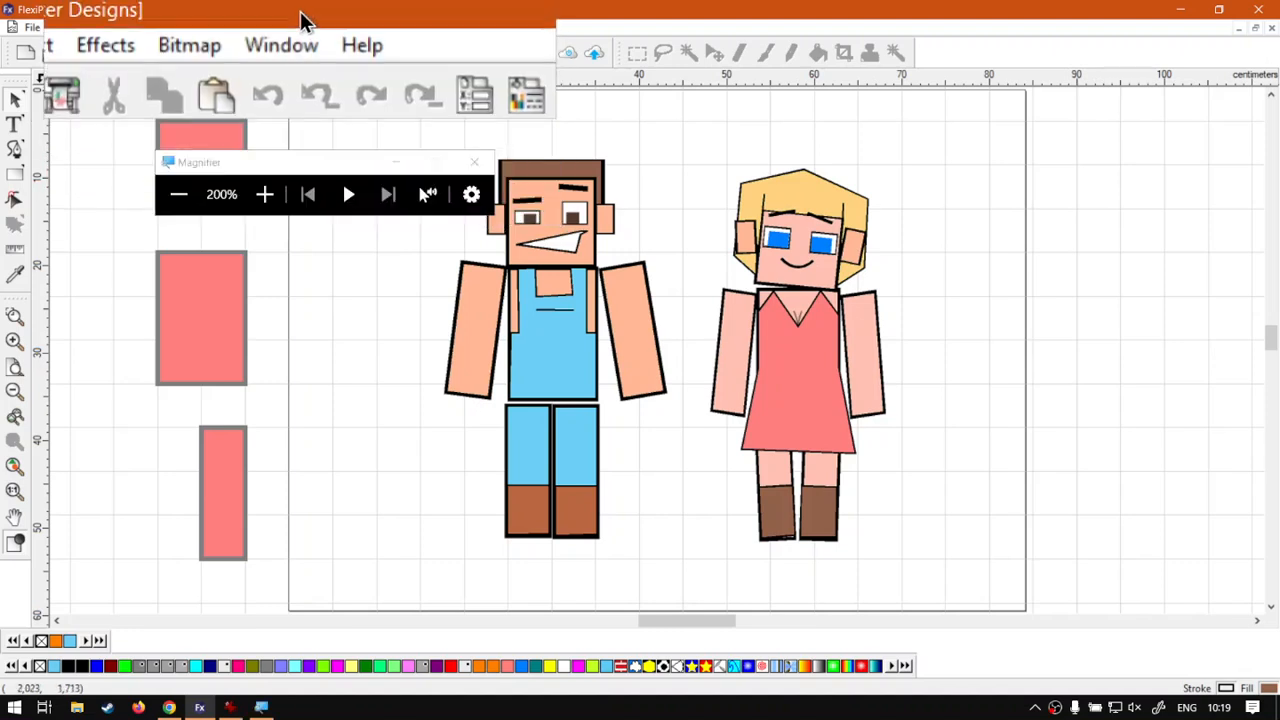
left_click(292, 33)
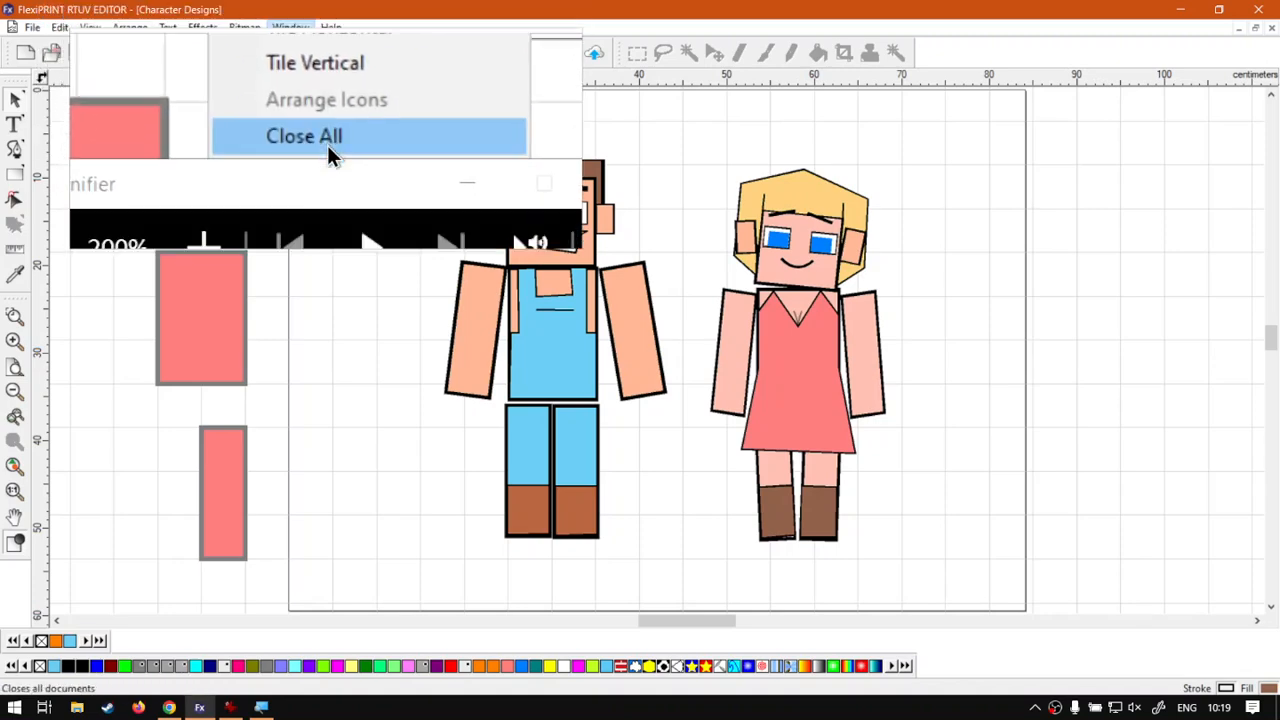
mouse_move(325, 28)
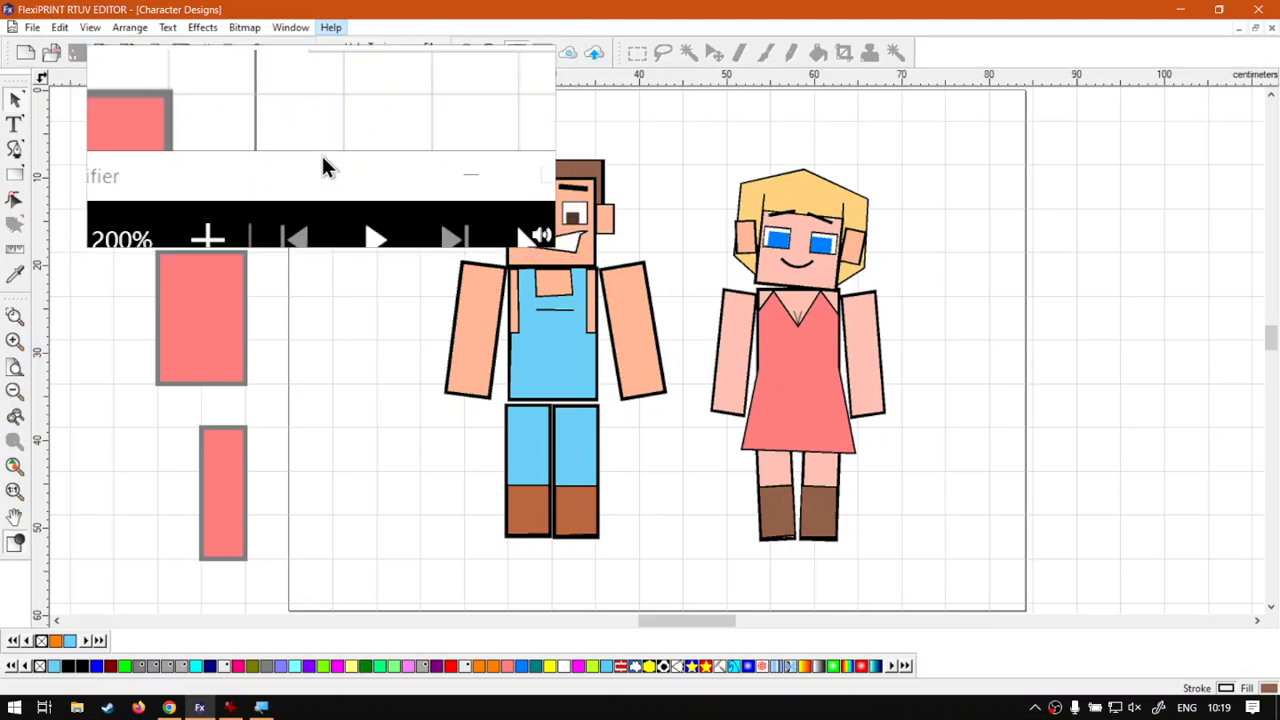
key("super+Escape")
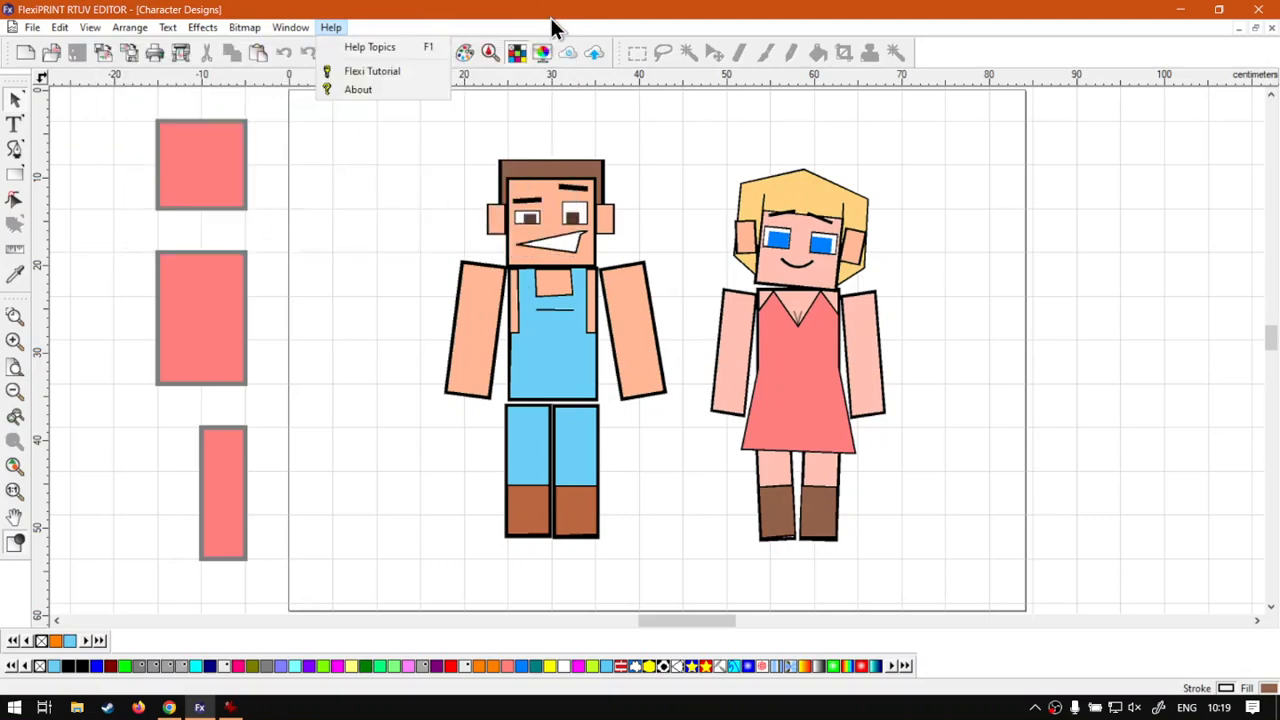
key("alt+Tab")
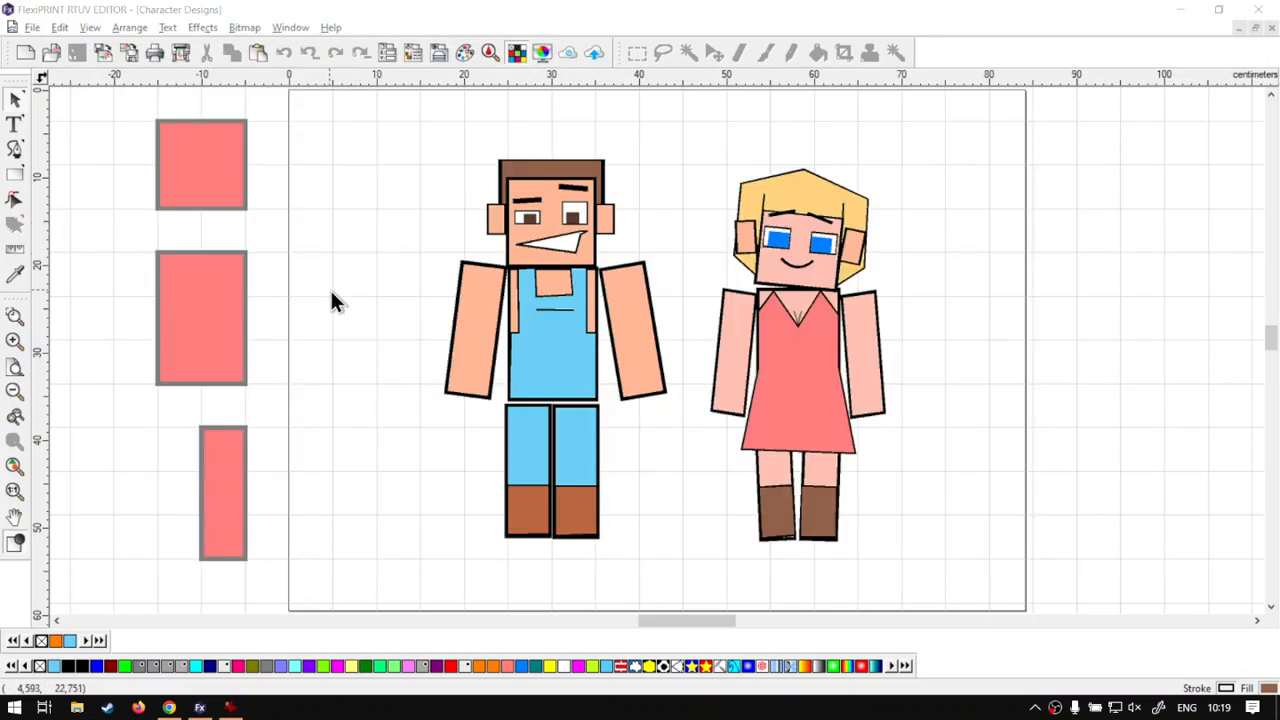
Turn on the 200% screen magnifier and switch to the SoftwareTraining document and back to Character Designs.
key("super+plus")
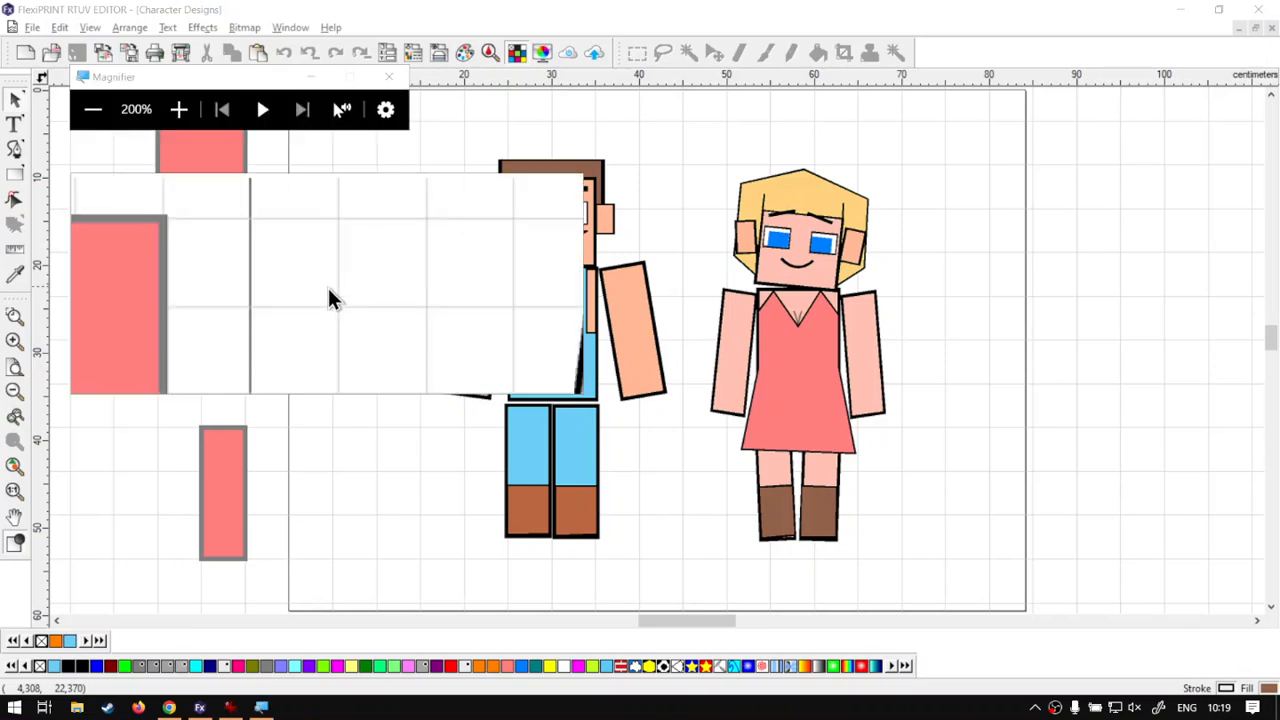
left_click_drag(262, 82, 0, 159)
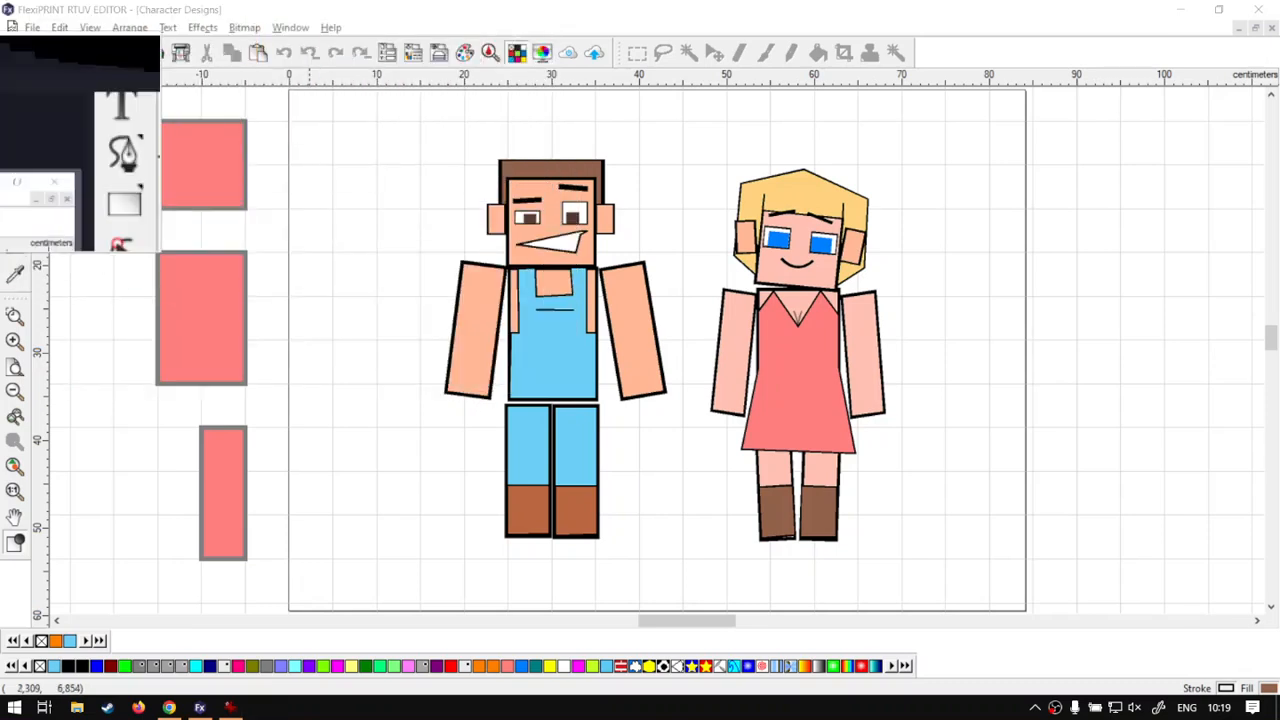
left_click(309, 29)
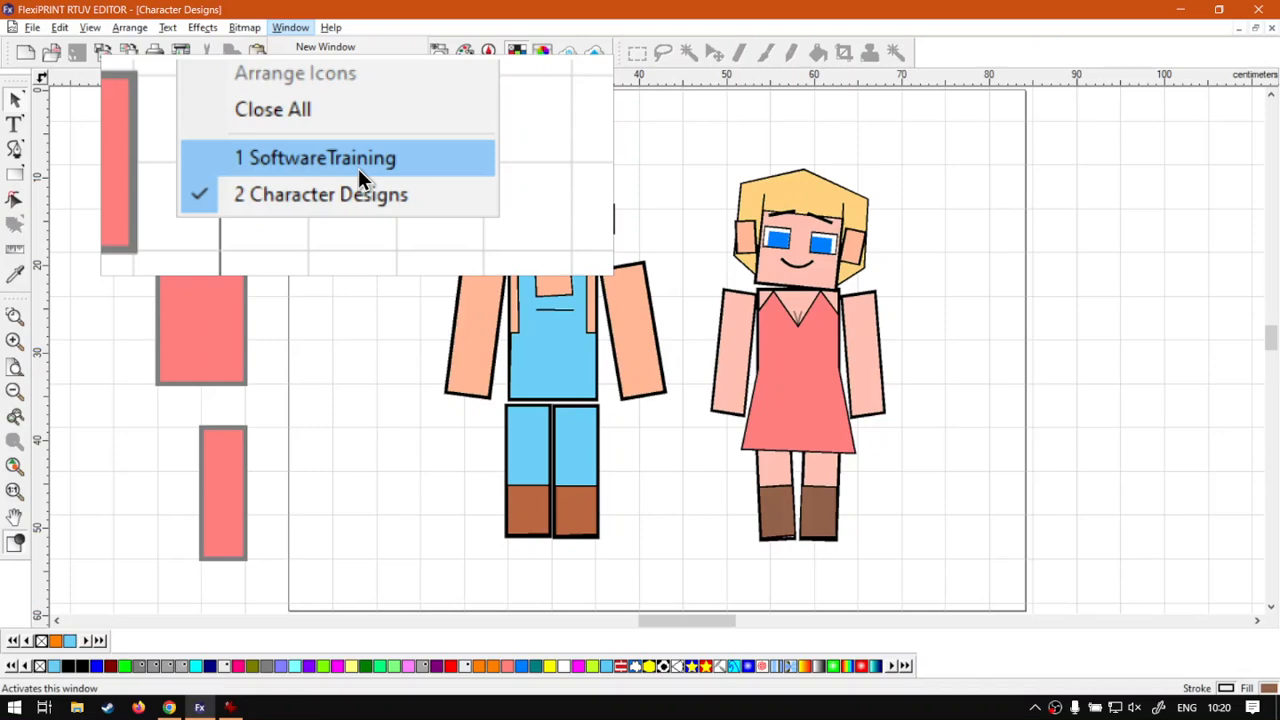
left_click(358, 168)
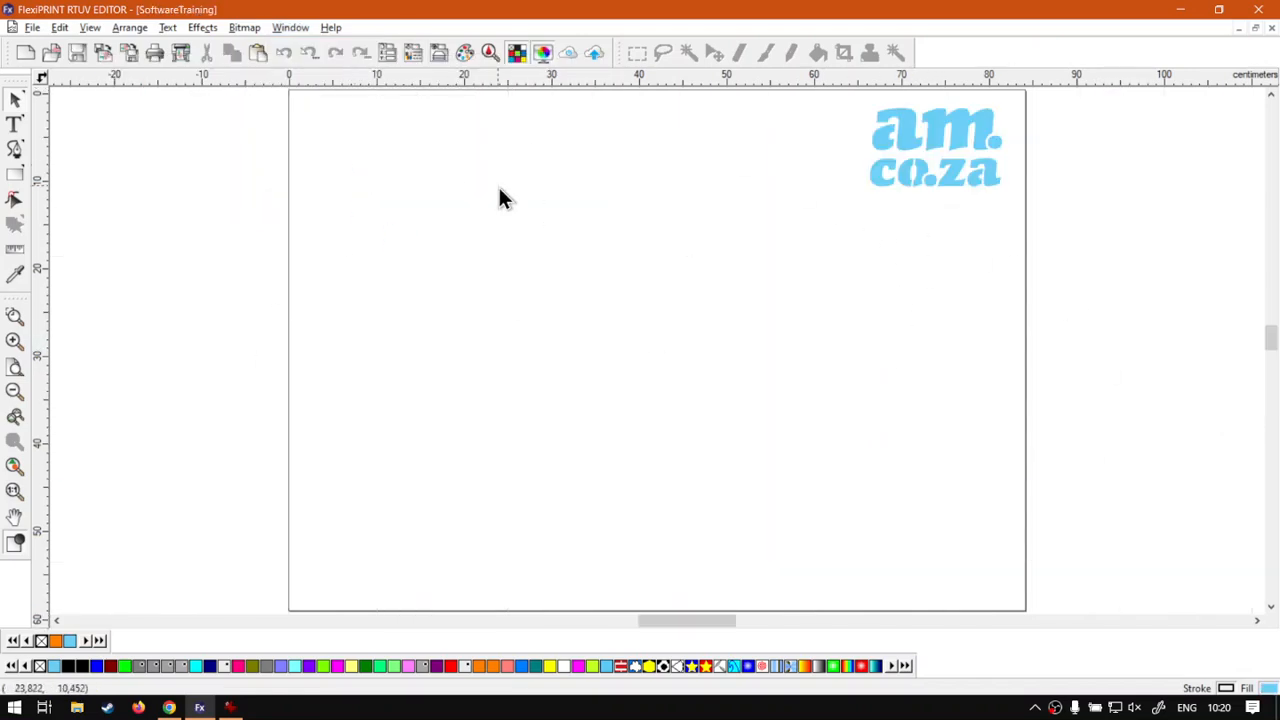
left_click(290, 27)
left_click(315, 185)
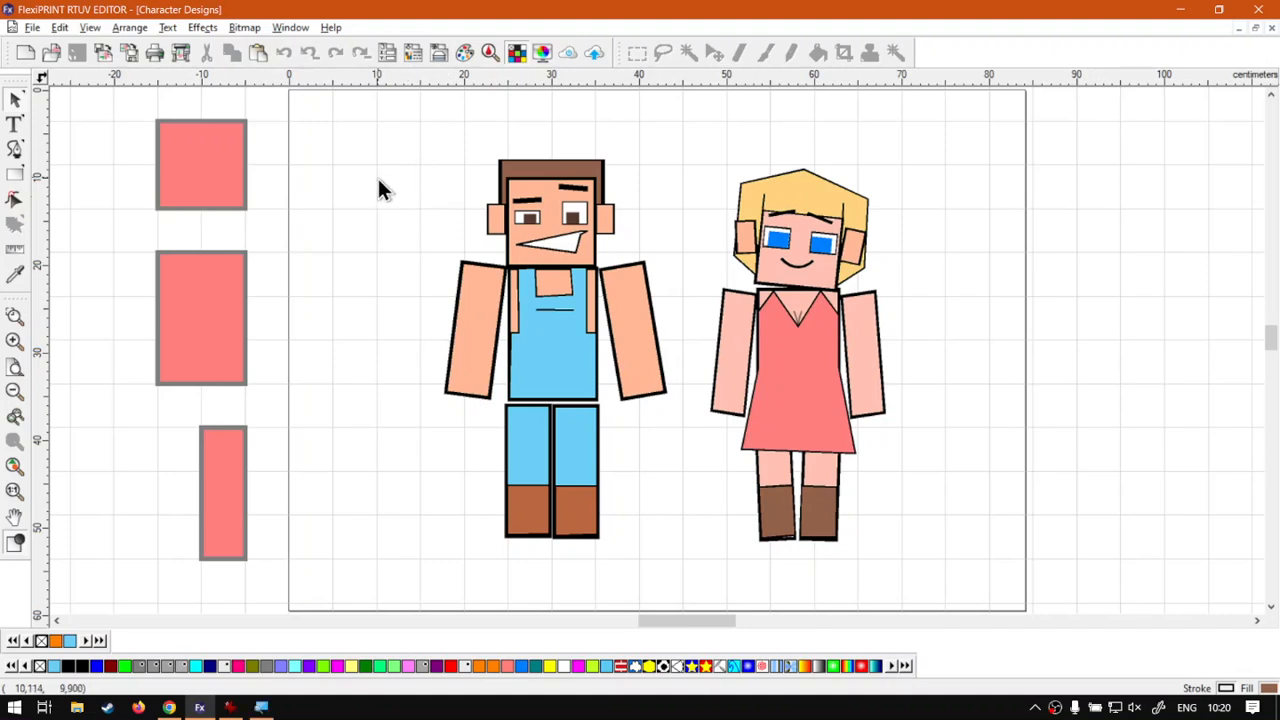
Cascade the open document windows and bring SoftwareTraining to the front, followed by Character Designs.
scroll(374, 170, "up", 1)
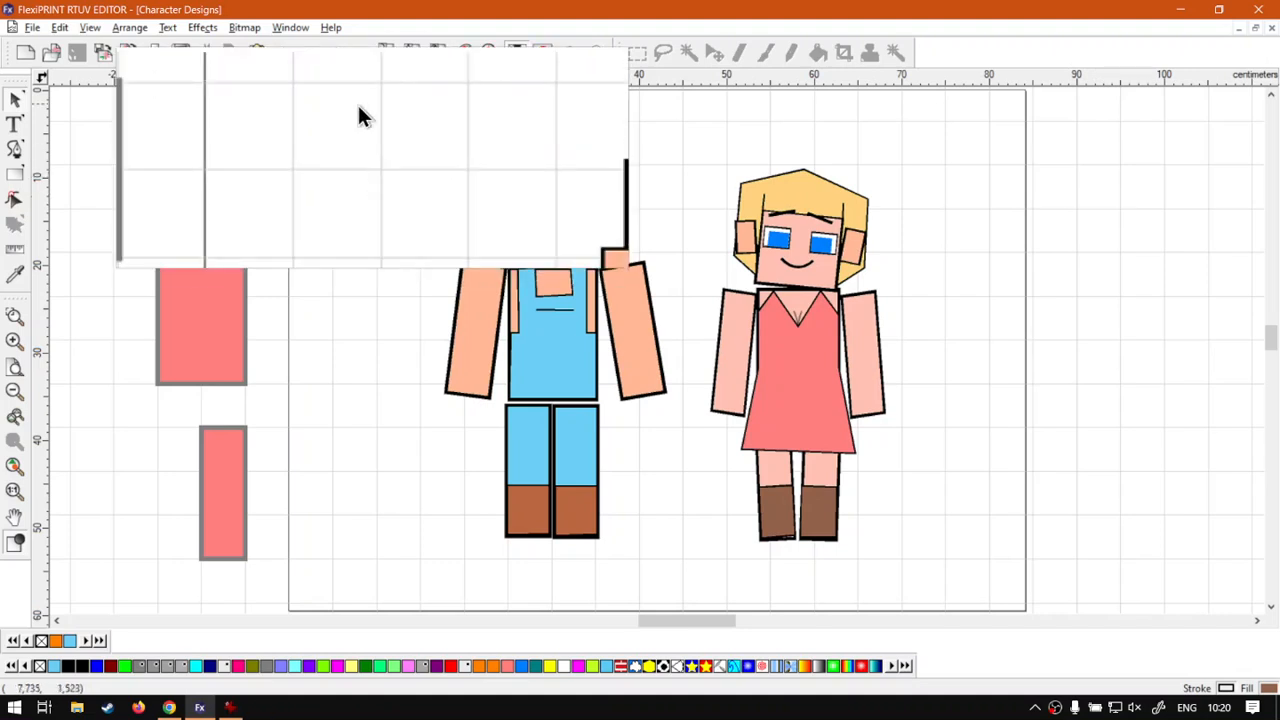
left_click(290, 27)
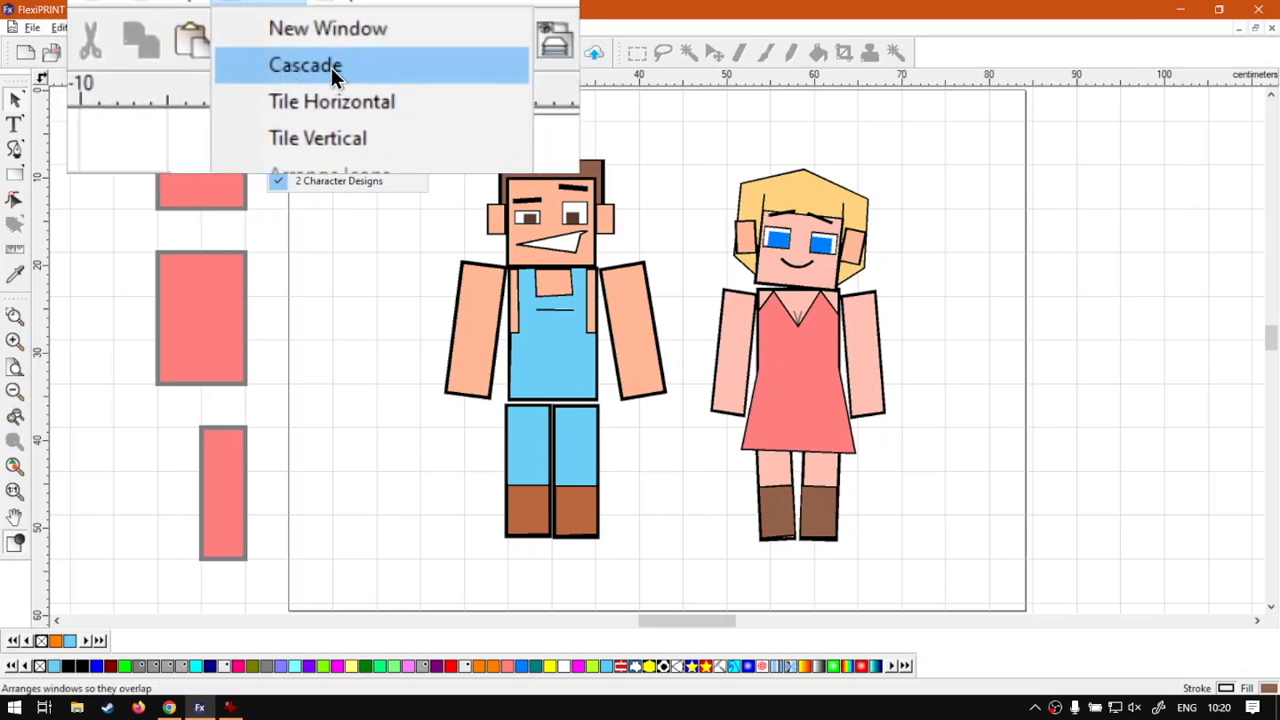
left_click(331, 67)
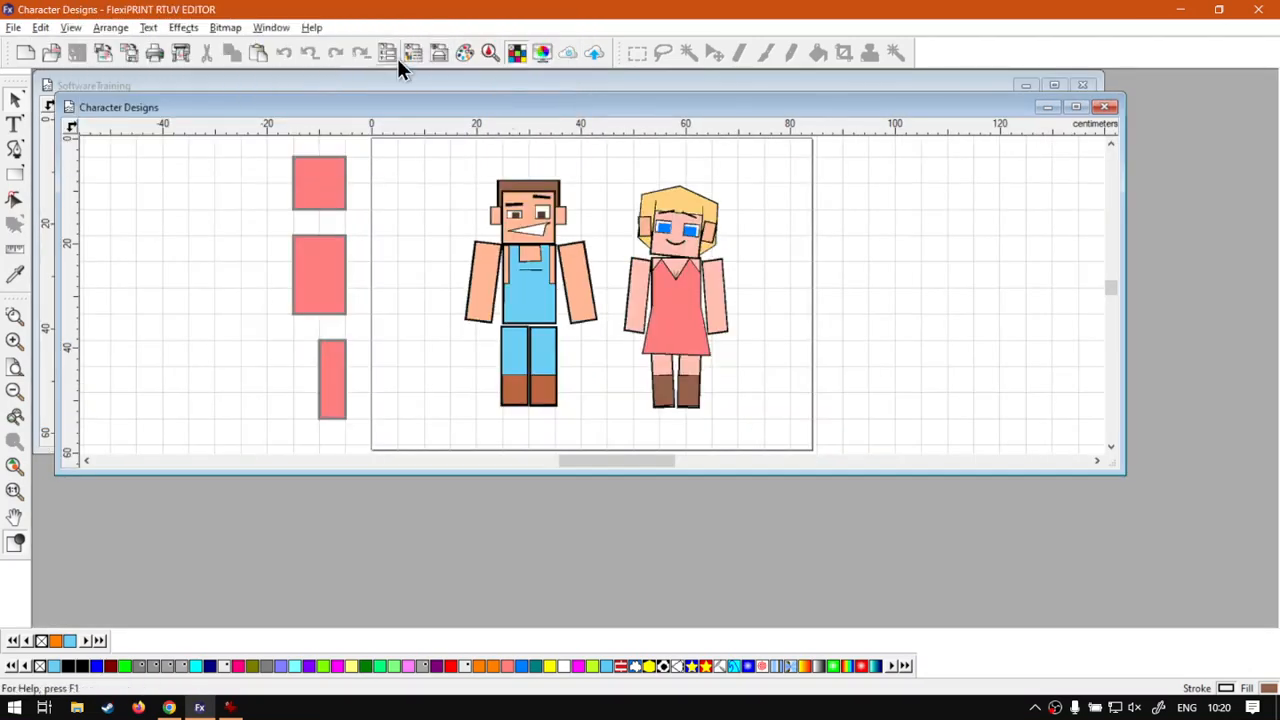
left_click(333, 74)
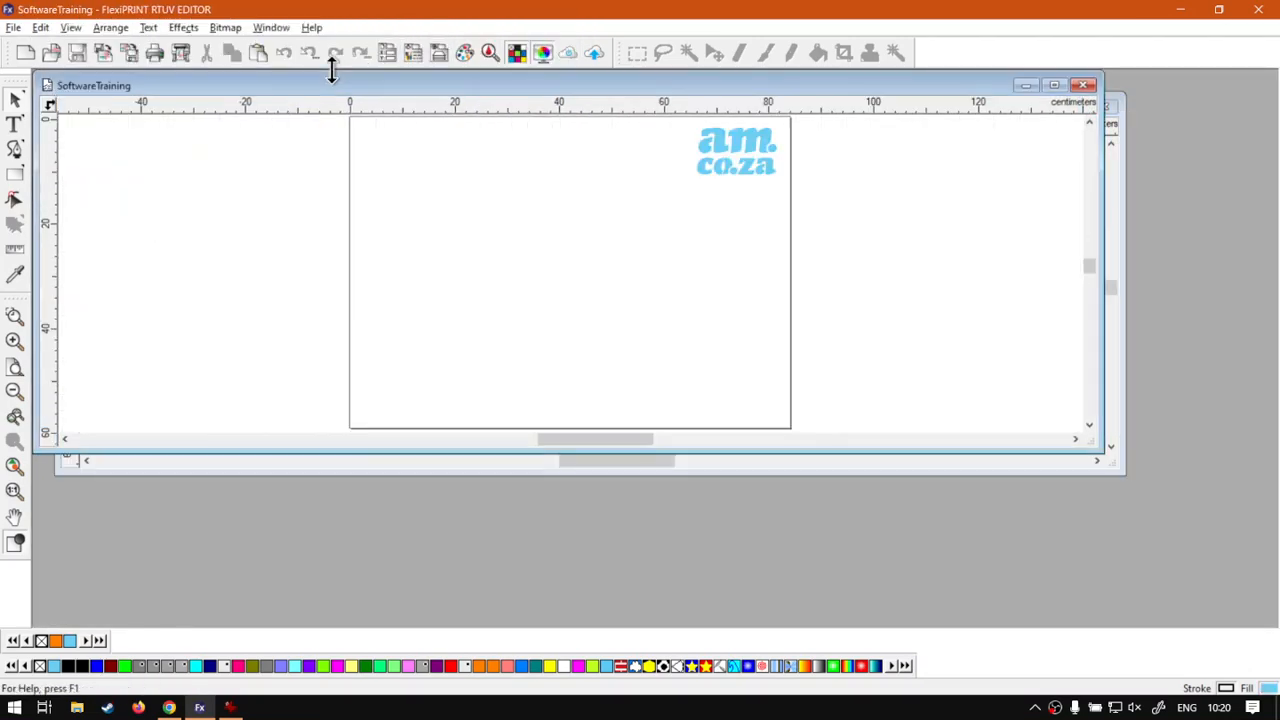
left_click(334, 474)
Shrink the Character Designs window and place it so that it partly overlaps the SoftwareTraining window.
left_click_drag(392, 104, 665, 215)
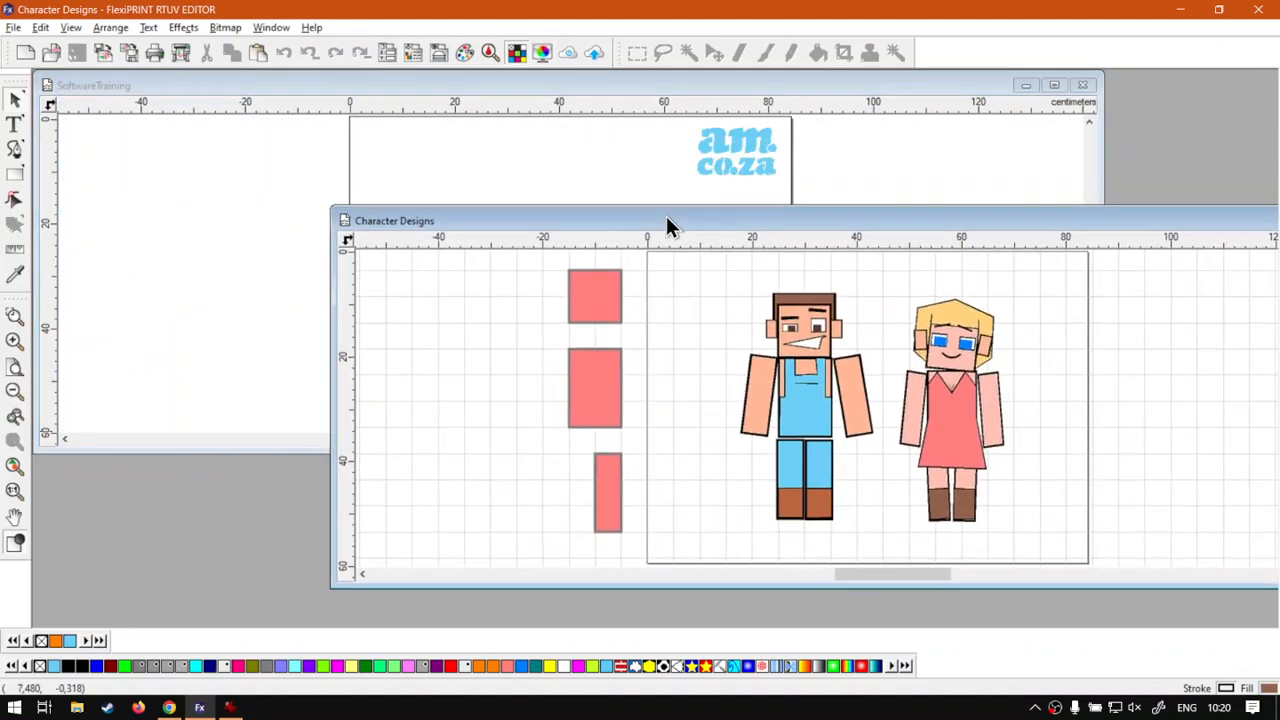
left_click_drag(331, 206, 1002, 270)
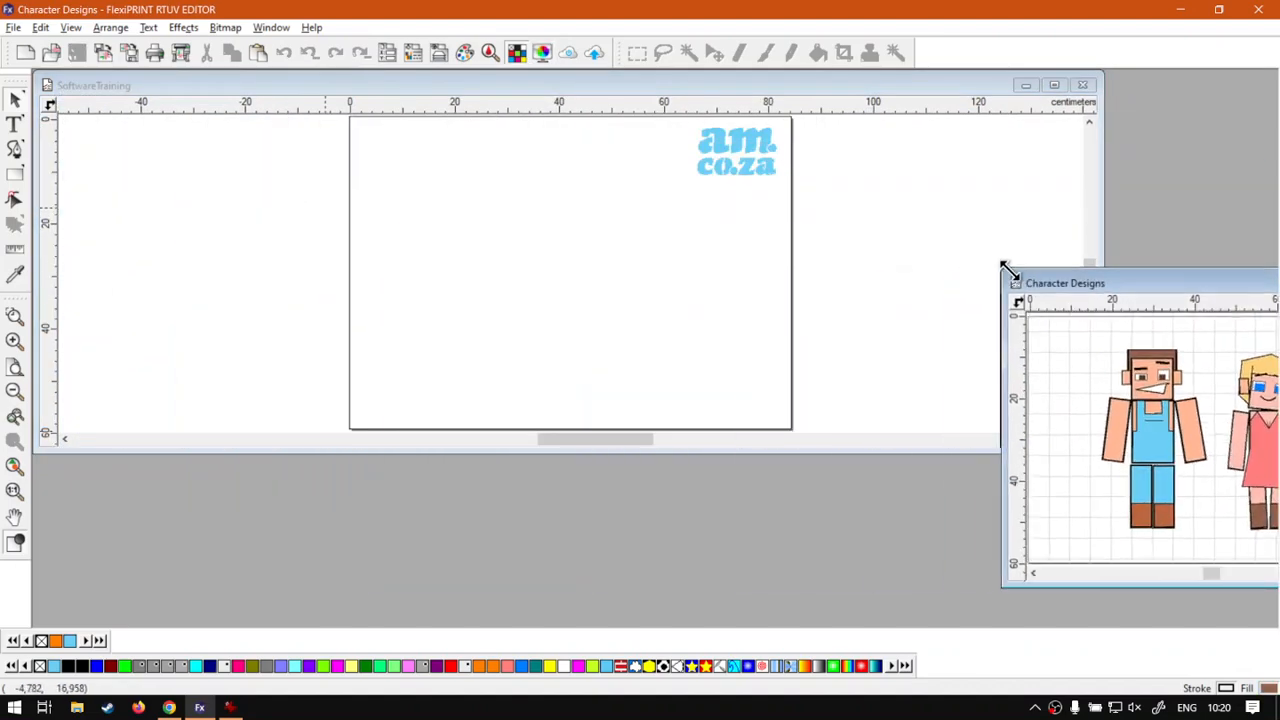
left_click_drag(1106, 285, 707, 210)
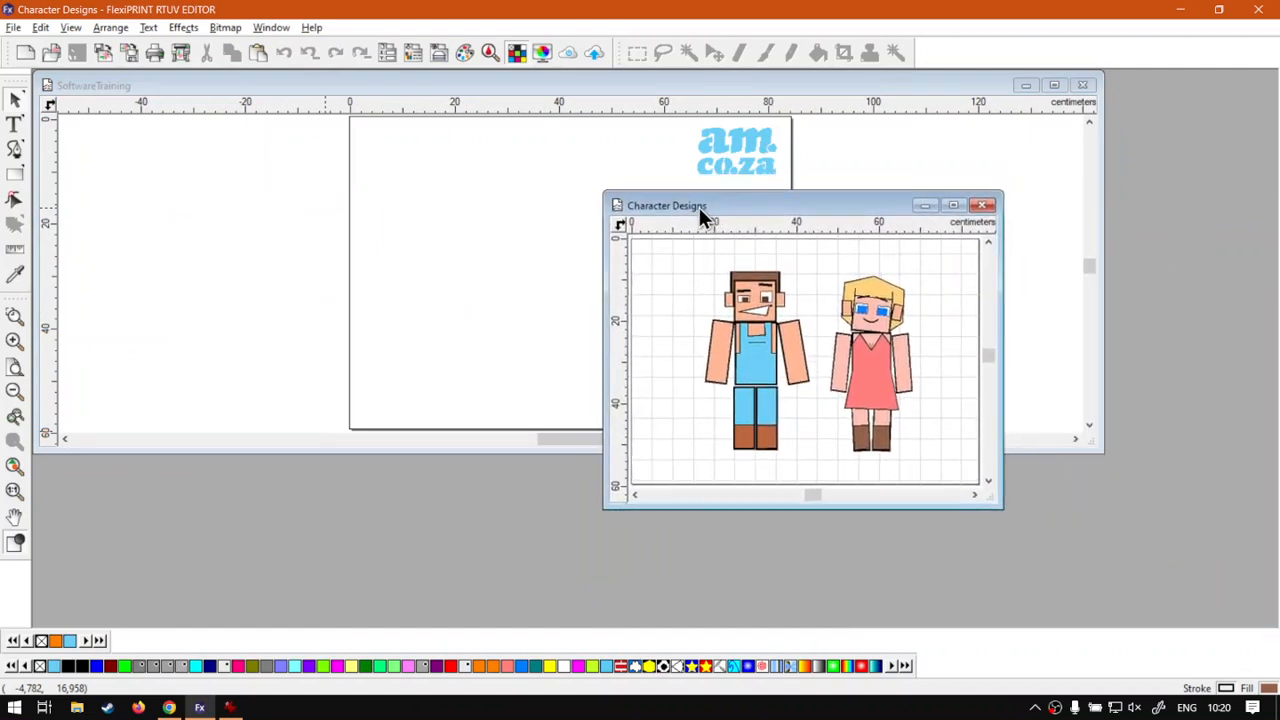
Tile the two document windows horizontally, followed by a vertical tiling.
left_click(266, 29)
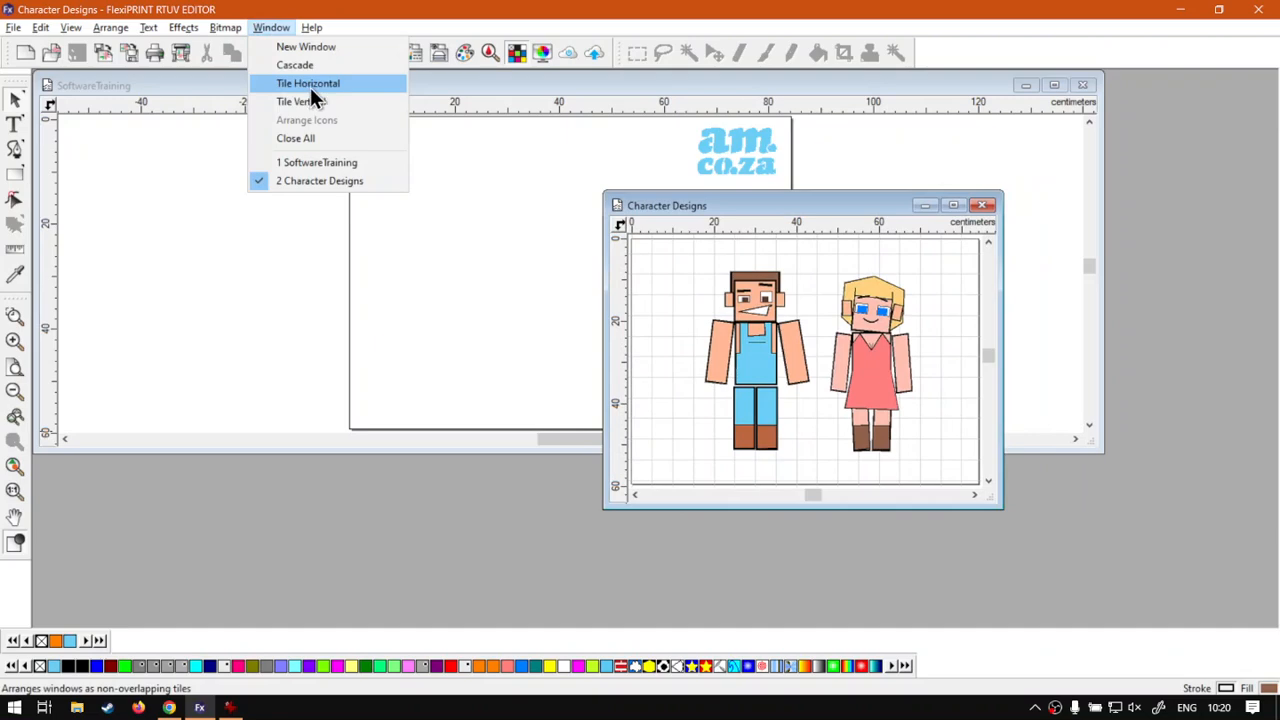
left_click(313, 87)
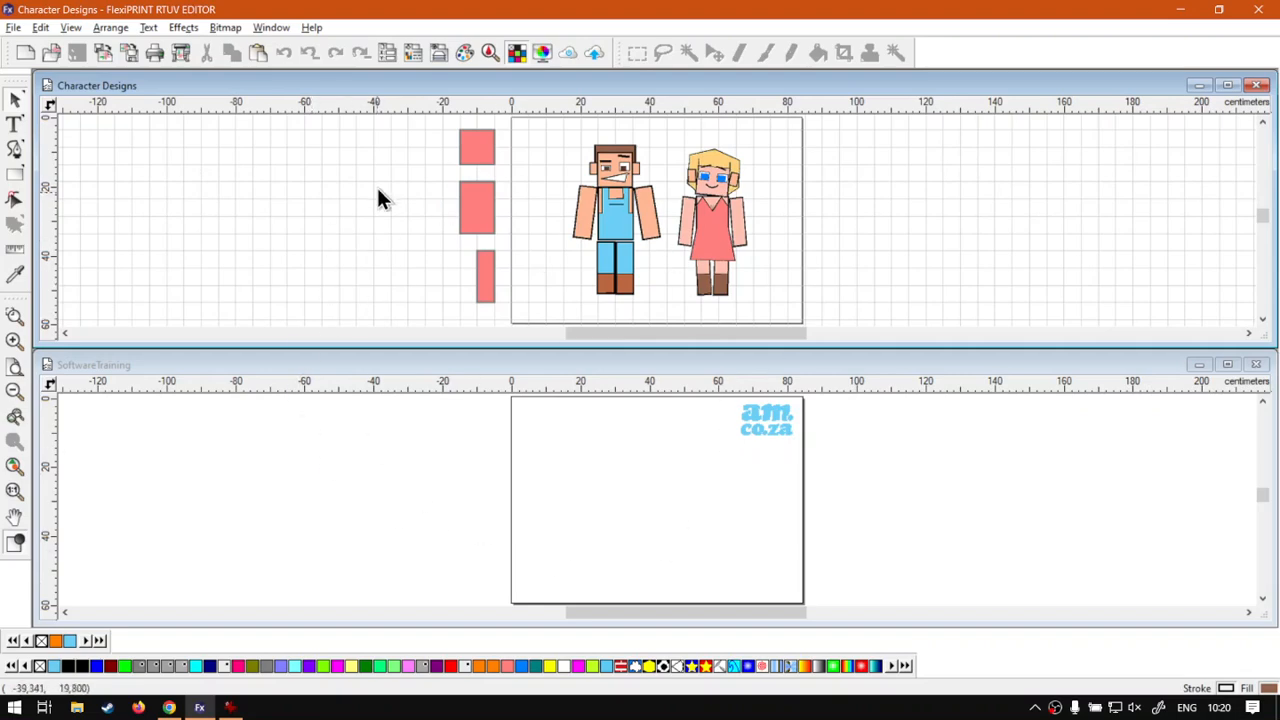
left_click(271, 28)
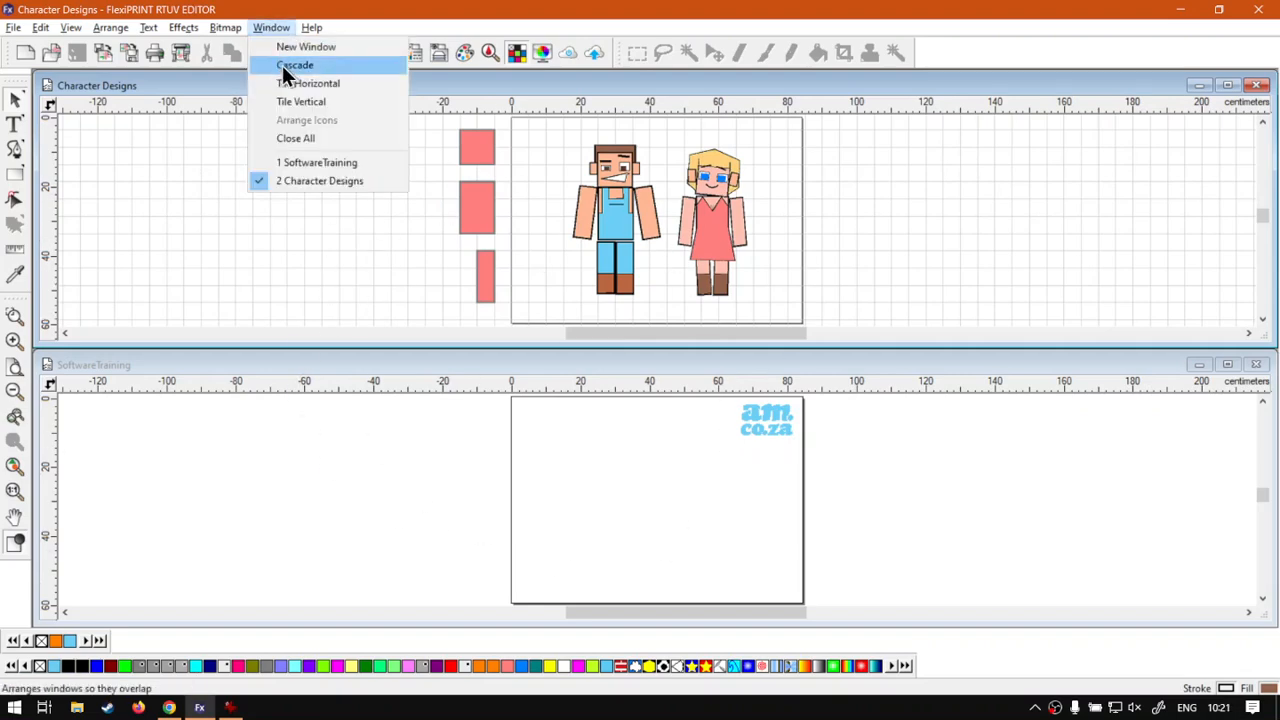
left_click(335, 100)
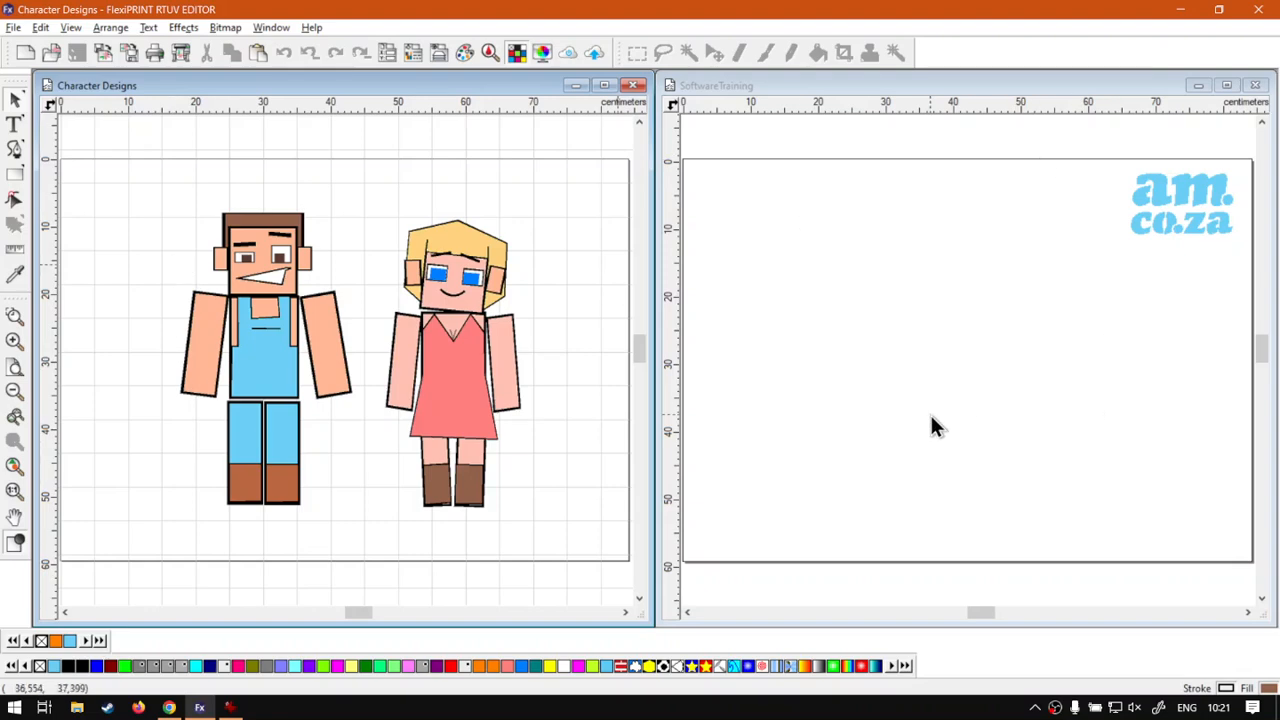
Maximize the document windows and close SoftwareTraining without saving its changes.
left_click(604, 85)
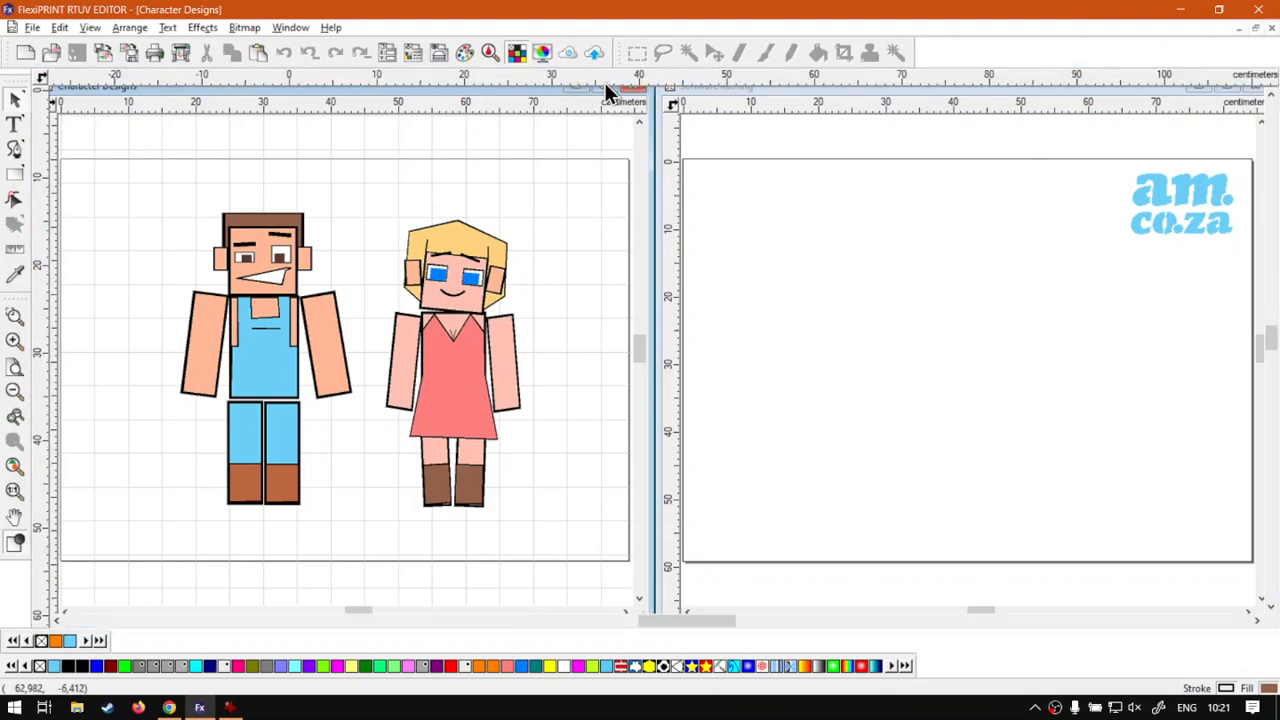
left_click(290, 27)
left_click(337, 166)
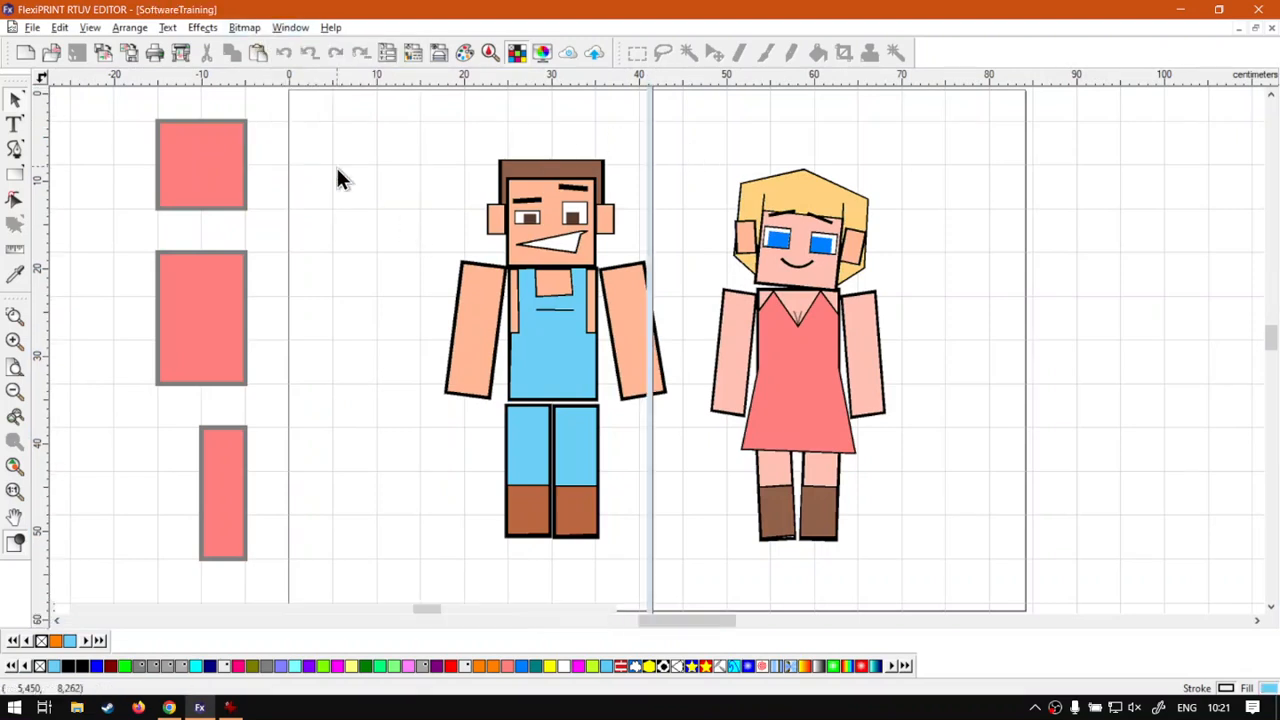
left_click(1271, 28)
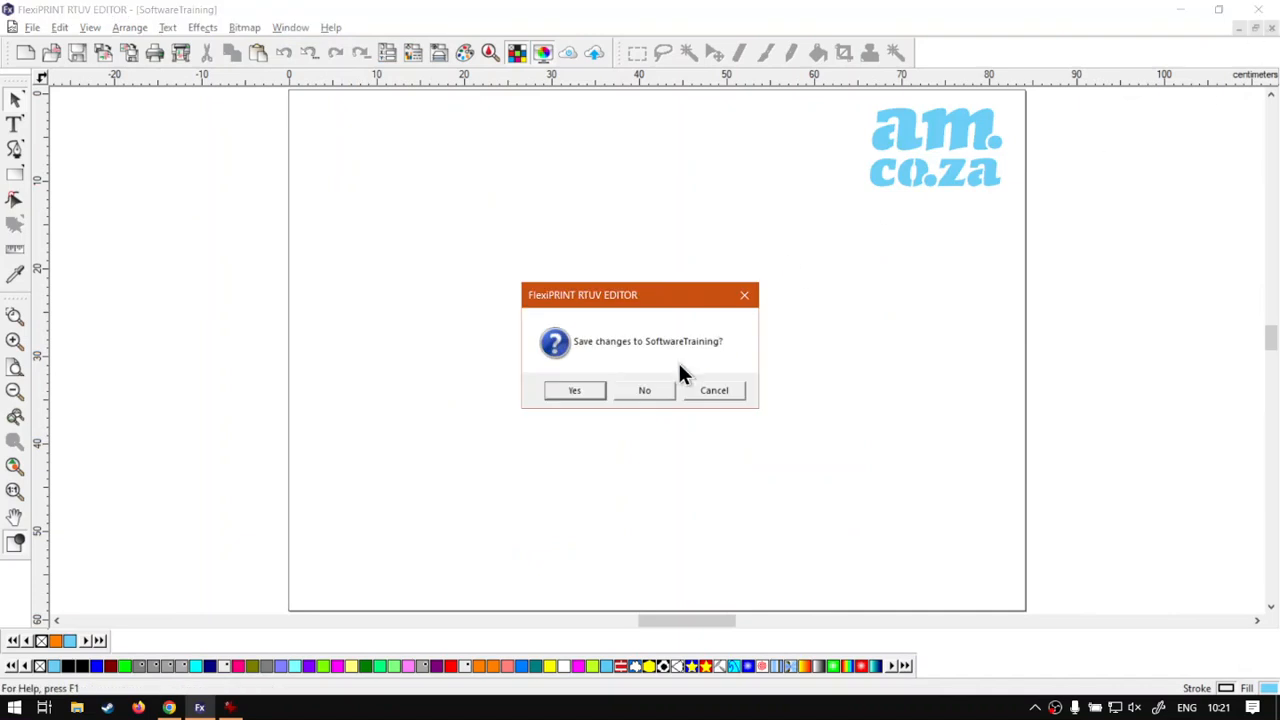
left_click(642, 391)
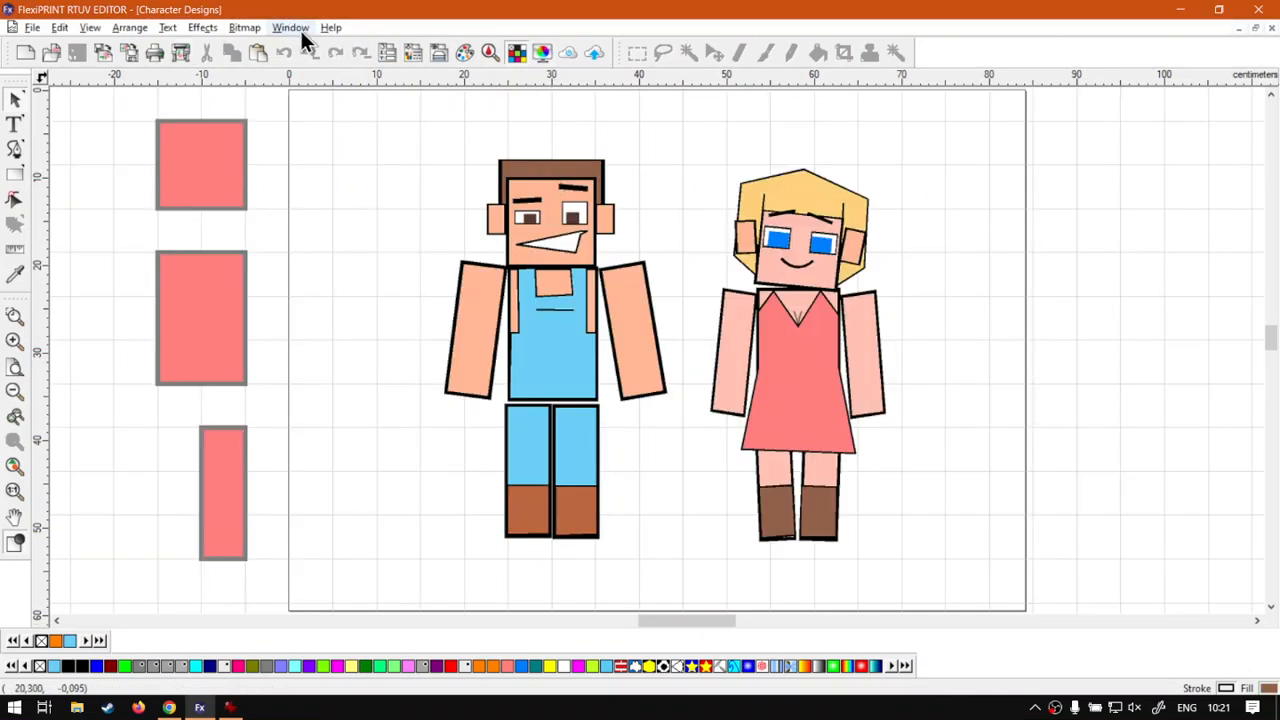
Open a second window of the Character Designs document and turn the screen magnifier off.
key("super")
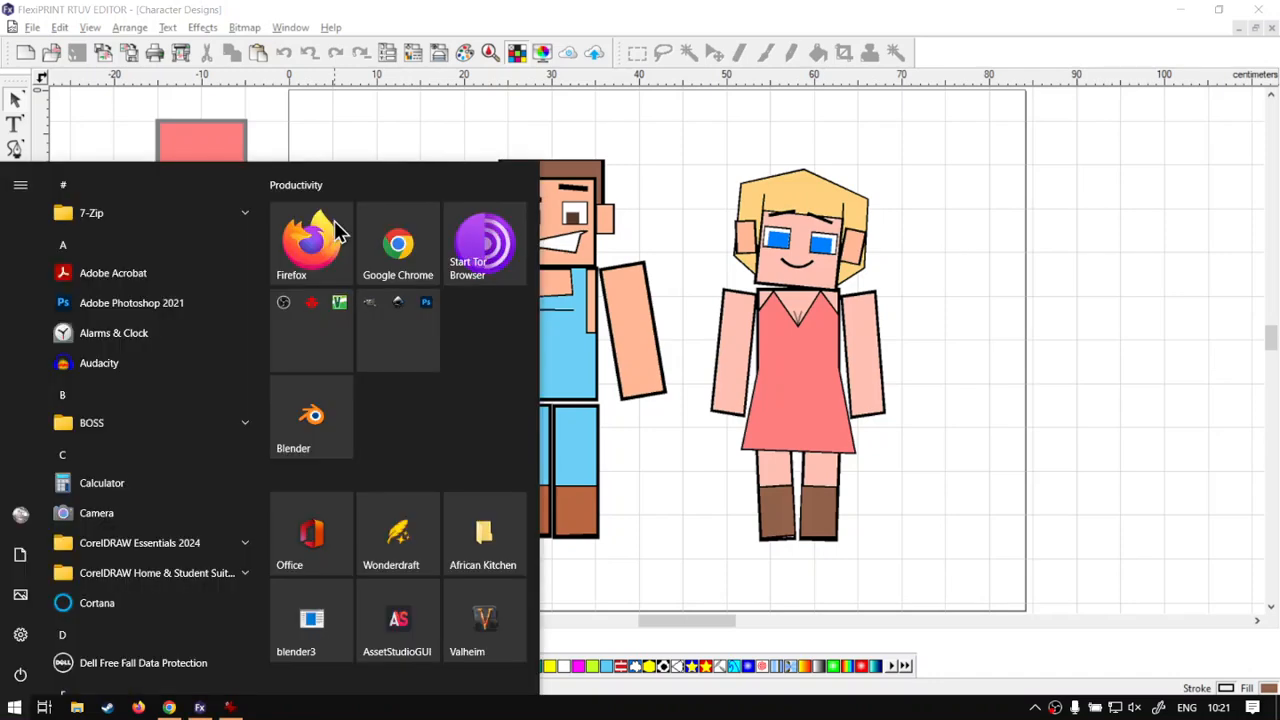
key("super")
key("super+plus")
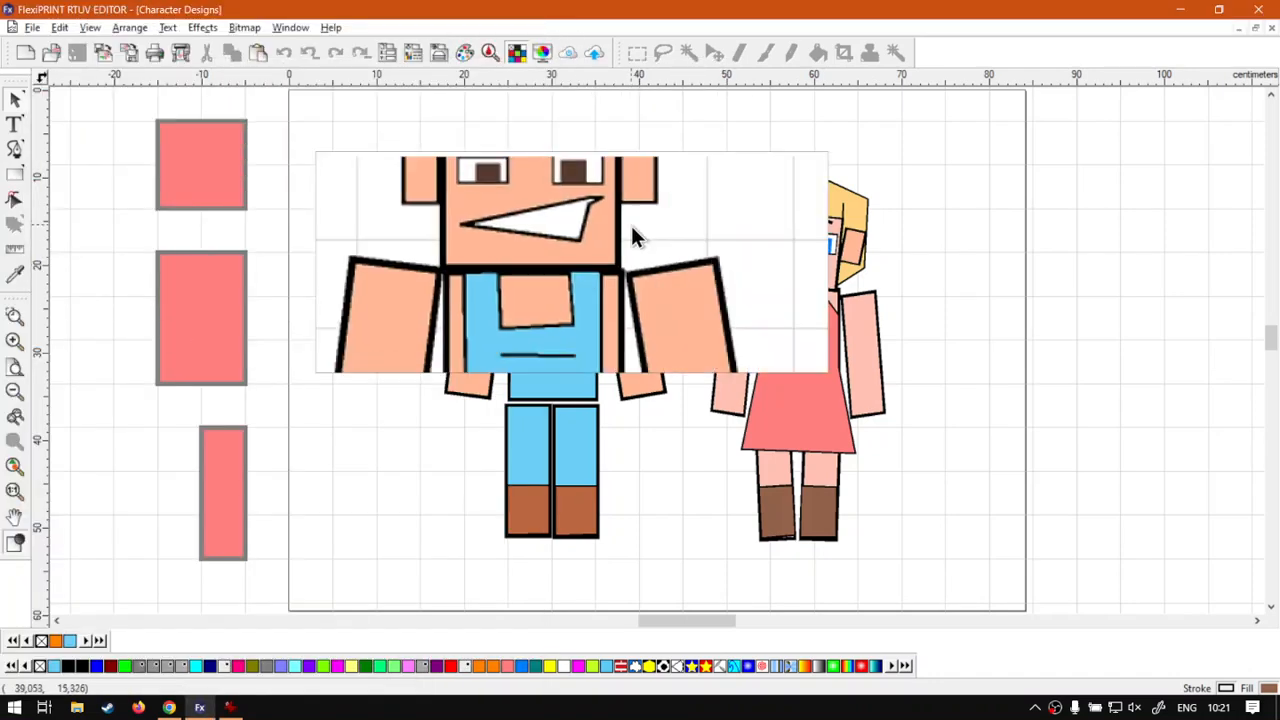
left_click(285, 28)
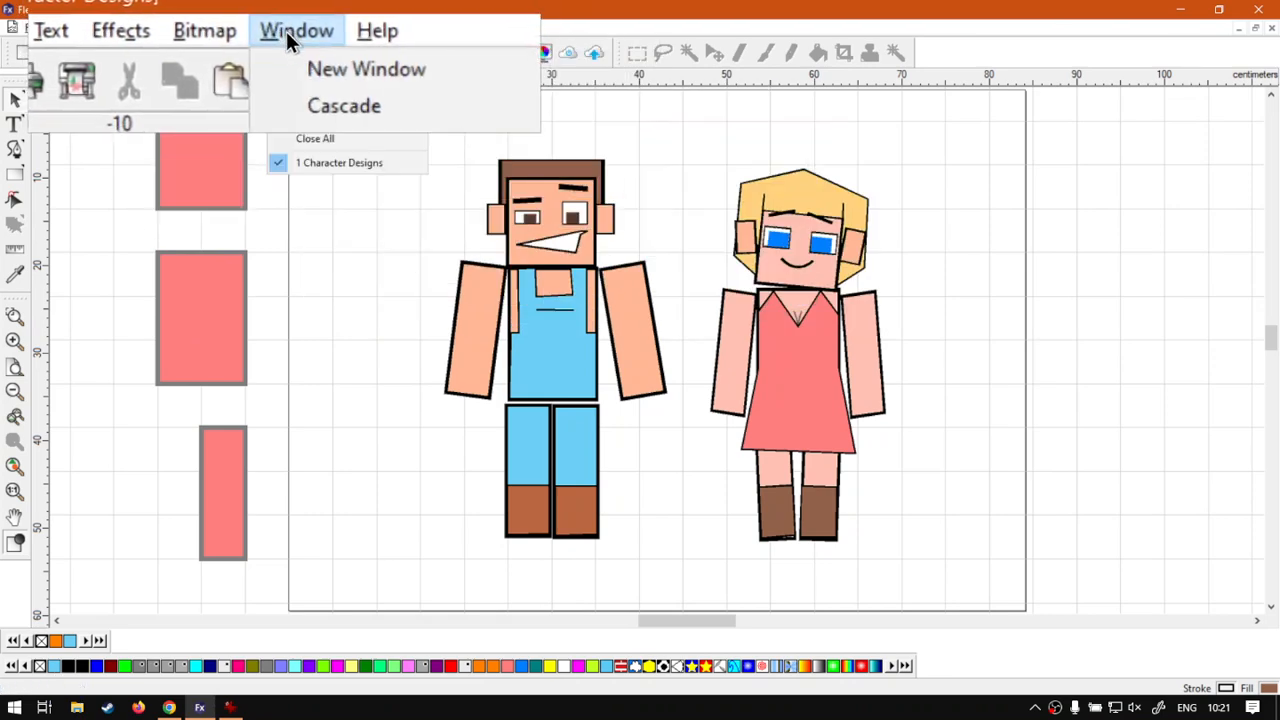
left_click(289, 37)
key("super+Escape")
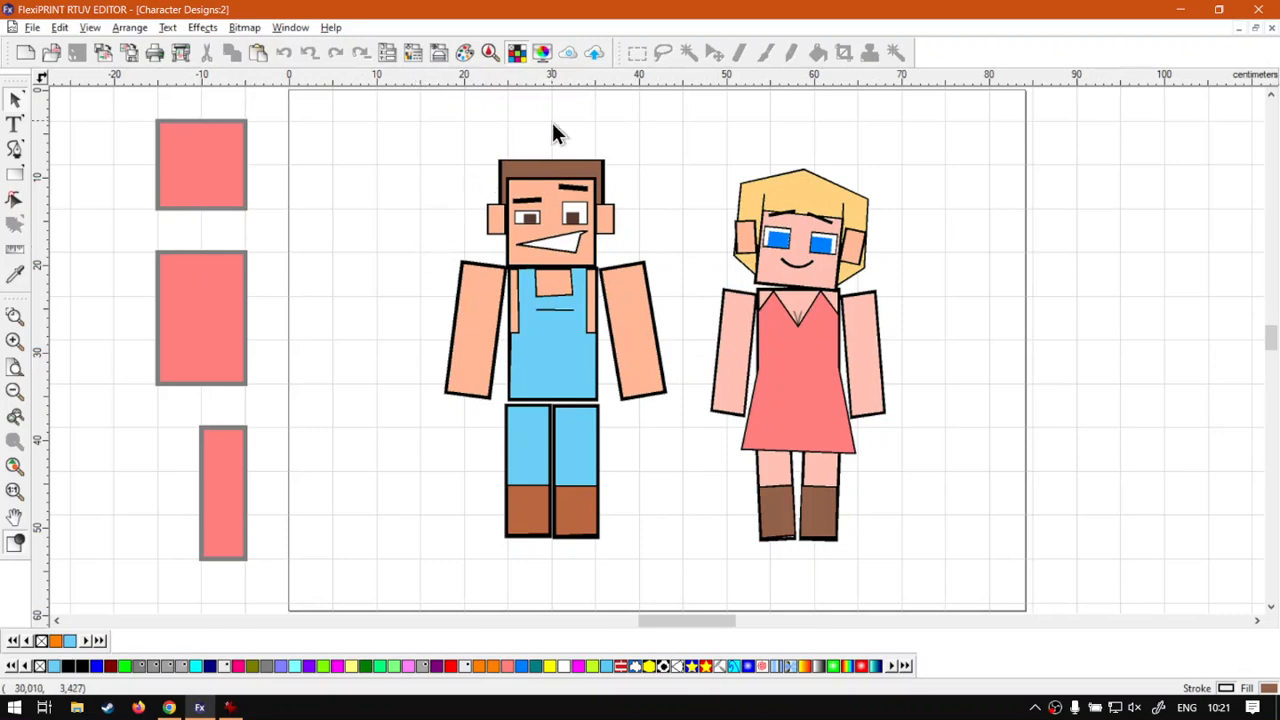
Tile the two Character Designs windows vertically and scroll the view of the second window independently.
left_click(294, 30)
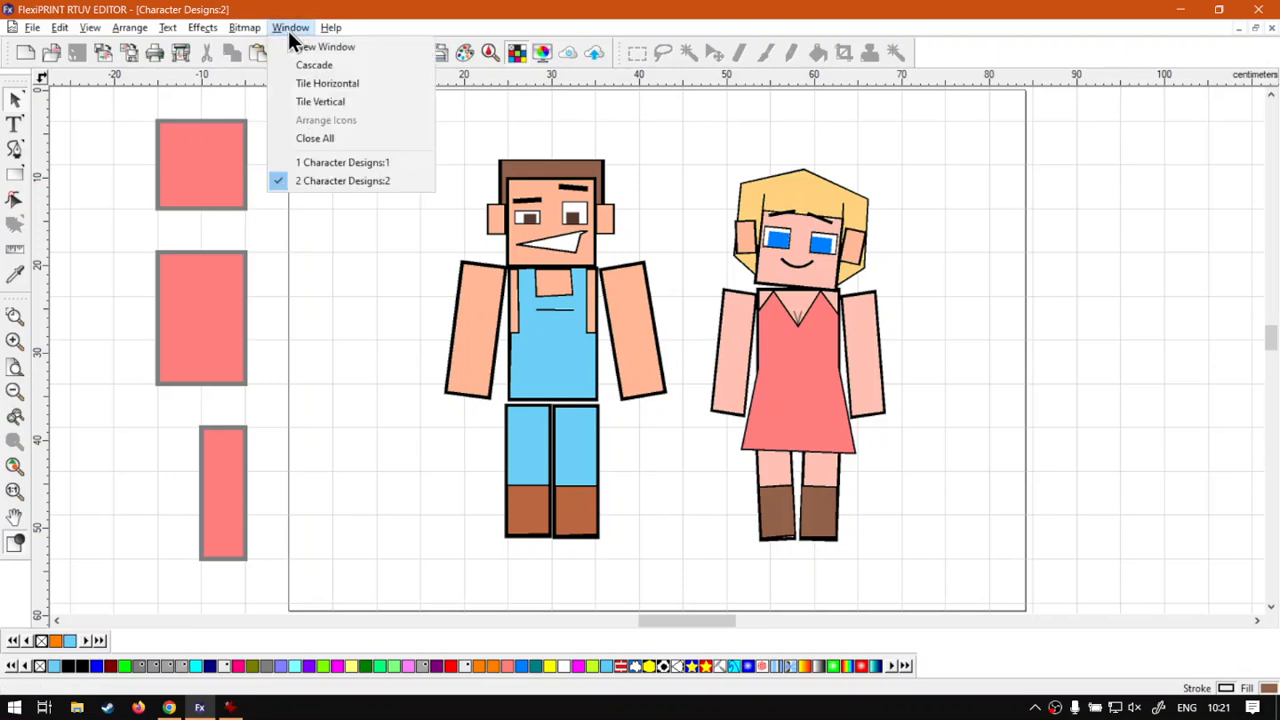
left_click(327, 105)
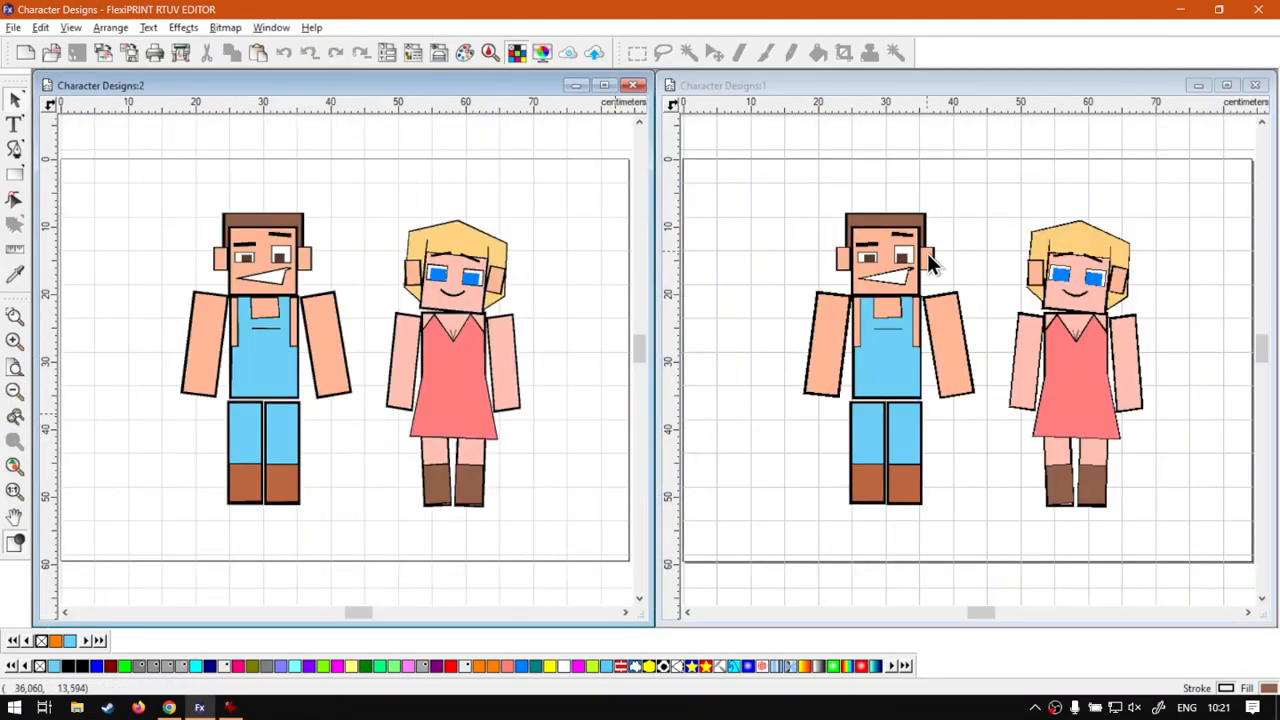
scroll(213, 345, "up", 4)
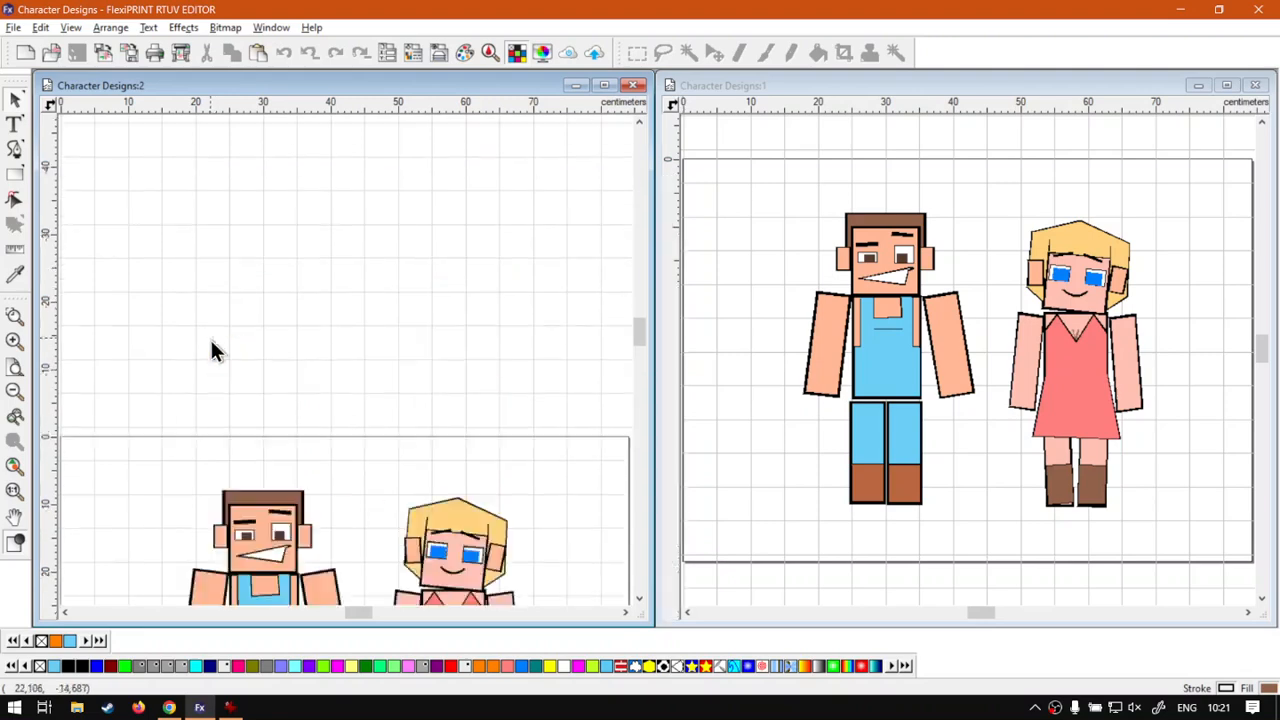
scroll(236, 403, "down", 4)
key("super")
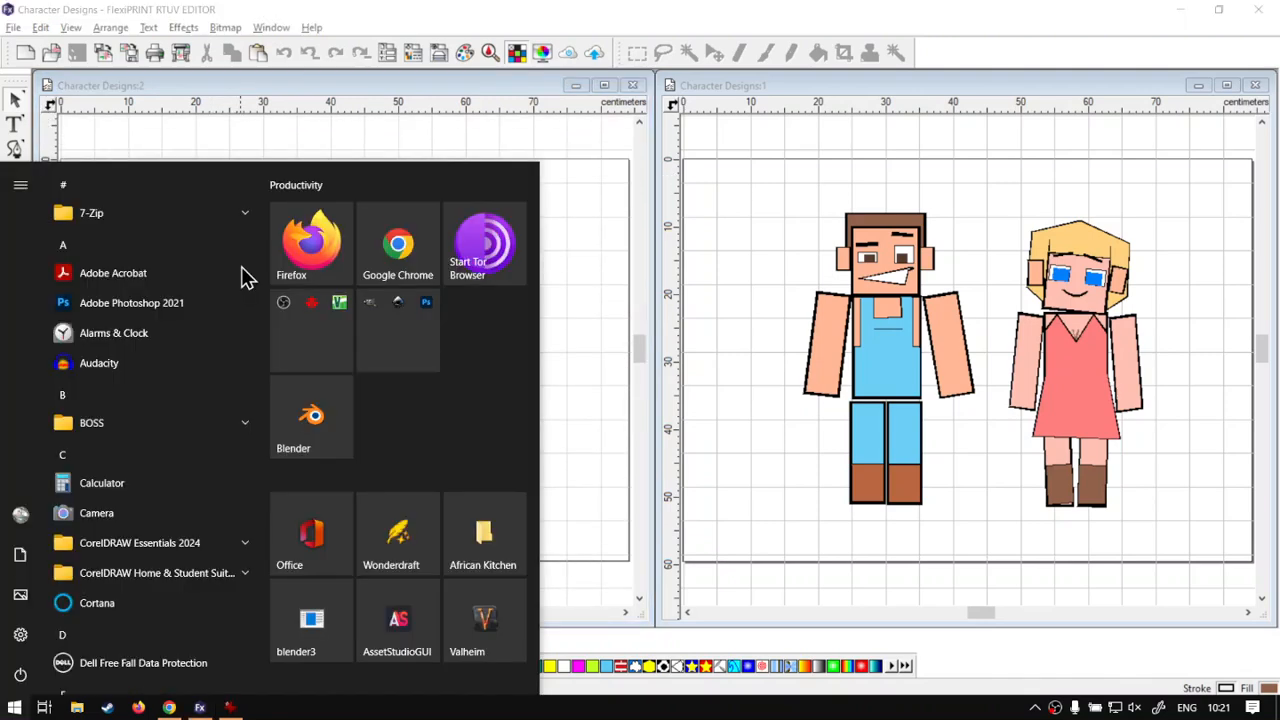
left_click(516, 22)
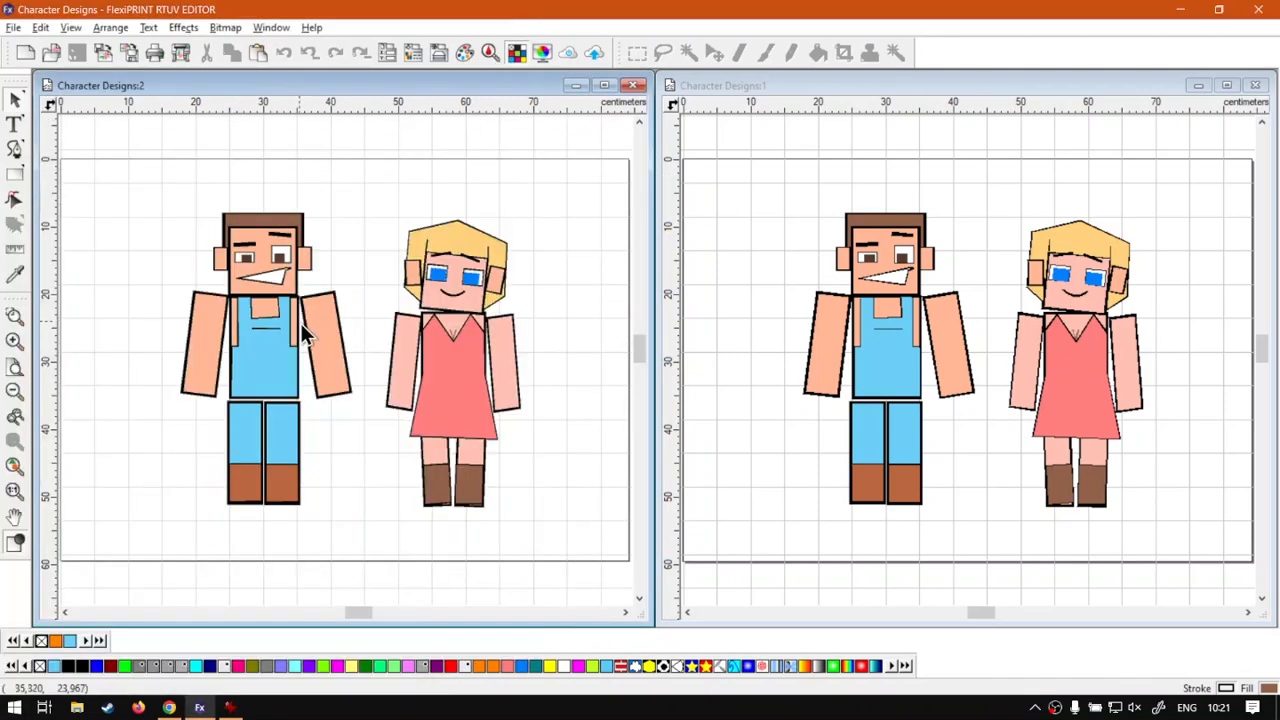
In the second window, draw a rectangle about 5 by 3.4 cm over one of the man's eyes and place another over his other eye.
scroll(208, 203, "up", 6)
scroll(330, 301, "up", 1)
scroll(328, 300, "down", 2)
left_click(15, 176)
left_click_drag(346, 189, 536, 314)
left_click(15, 98)
left_click_drag(420, 228, 229, 255)
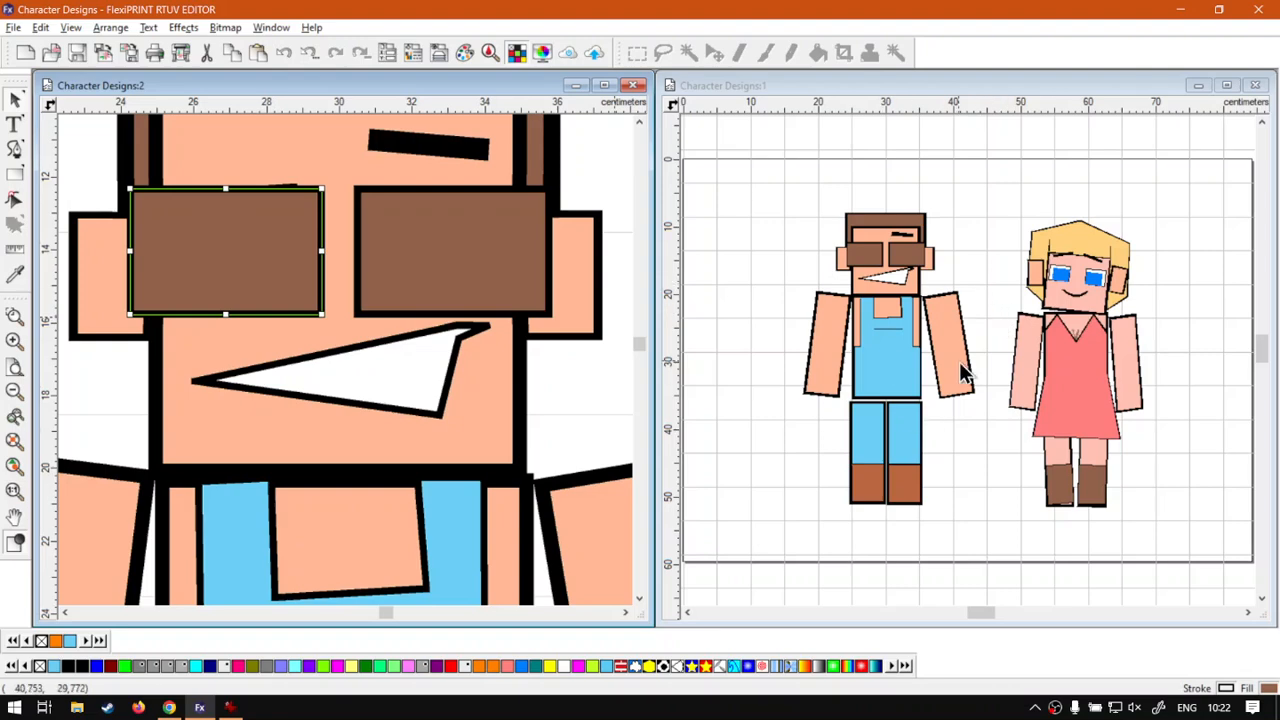
Widen the second Character Designs window and narrow the first one so that they still sit side by side.
scroll(283, 379, "down", 2)
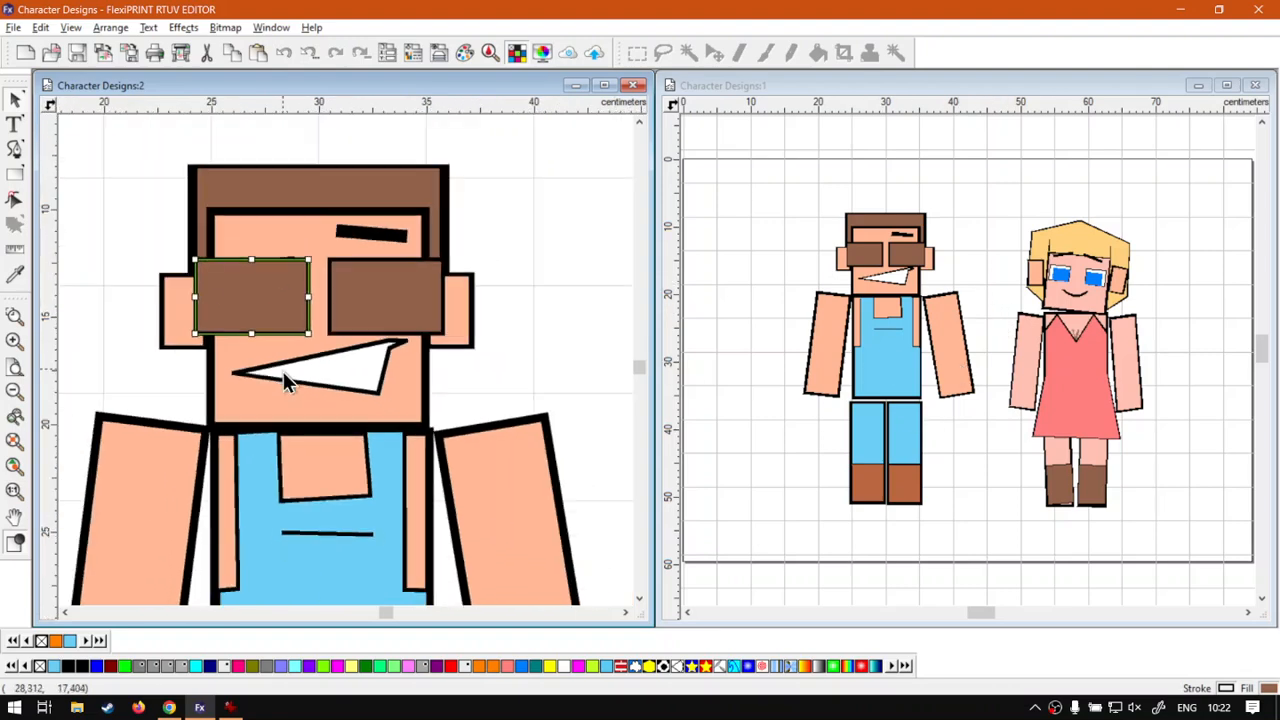
scroll(283, 380, "down", 3)
scroll(300, 400, "up", 4)
scroll(426, 197, "up", 4)
scroll(426, 197, "down", 1)
left_click_drag(655, 375, 754, 374)
left_click_drag(651, 391, 750, 402)
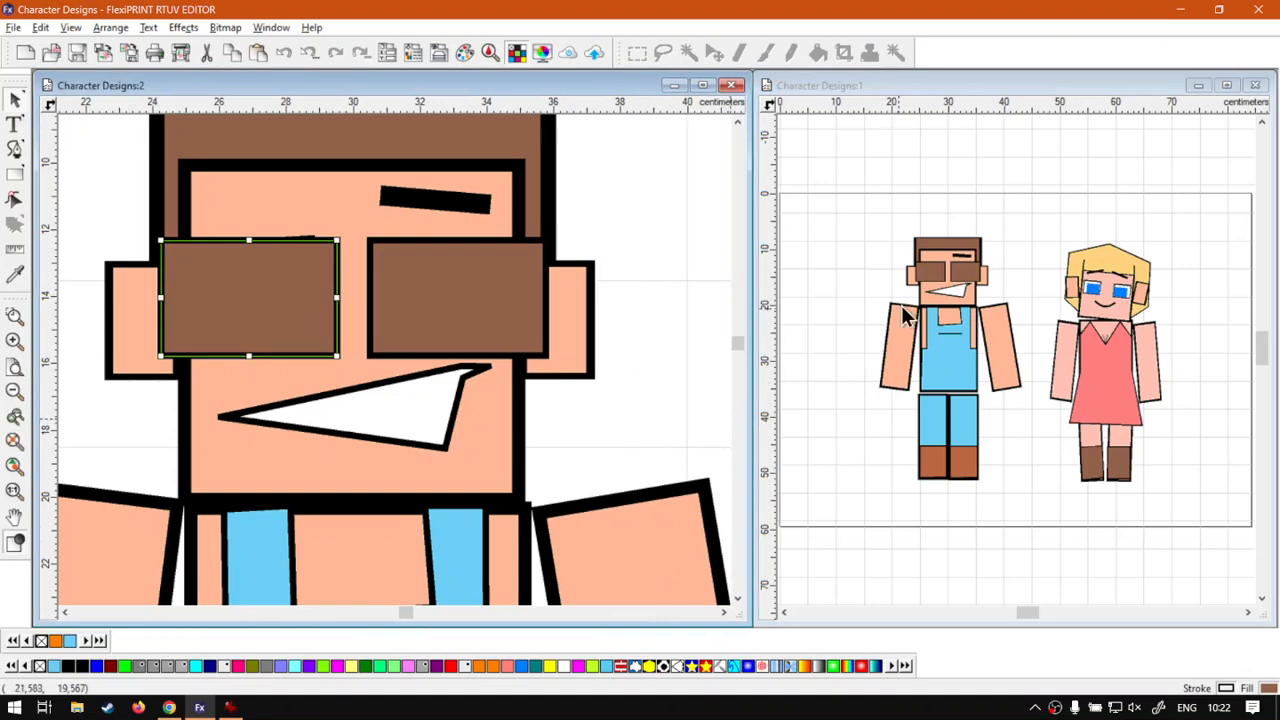
Enlarge the first window's view around both characters, and select the rectangle over the man's eye nearest the woman in the second window.
scroll(988, 252, "up", 2)
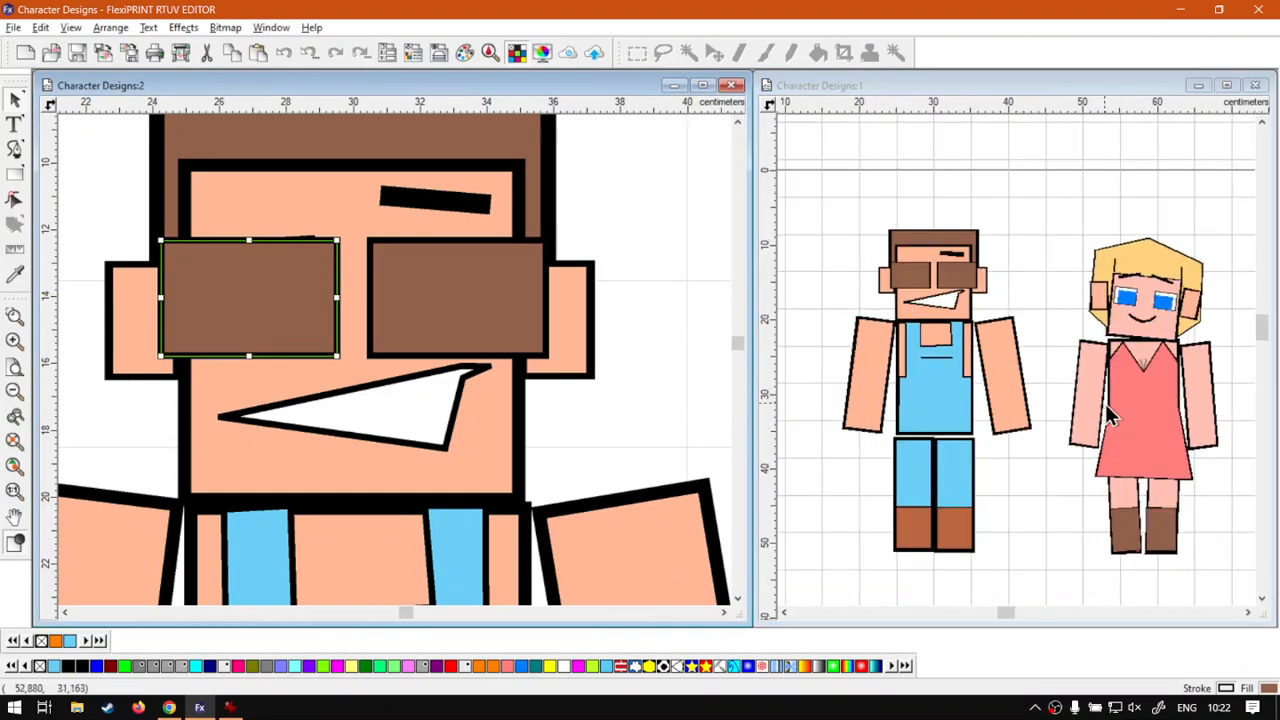
scroll(1040, 566, "up", 1)
left_click_drag(1022, 613, 1021, 612)
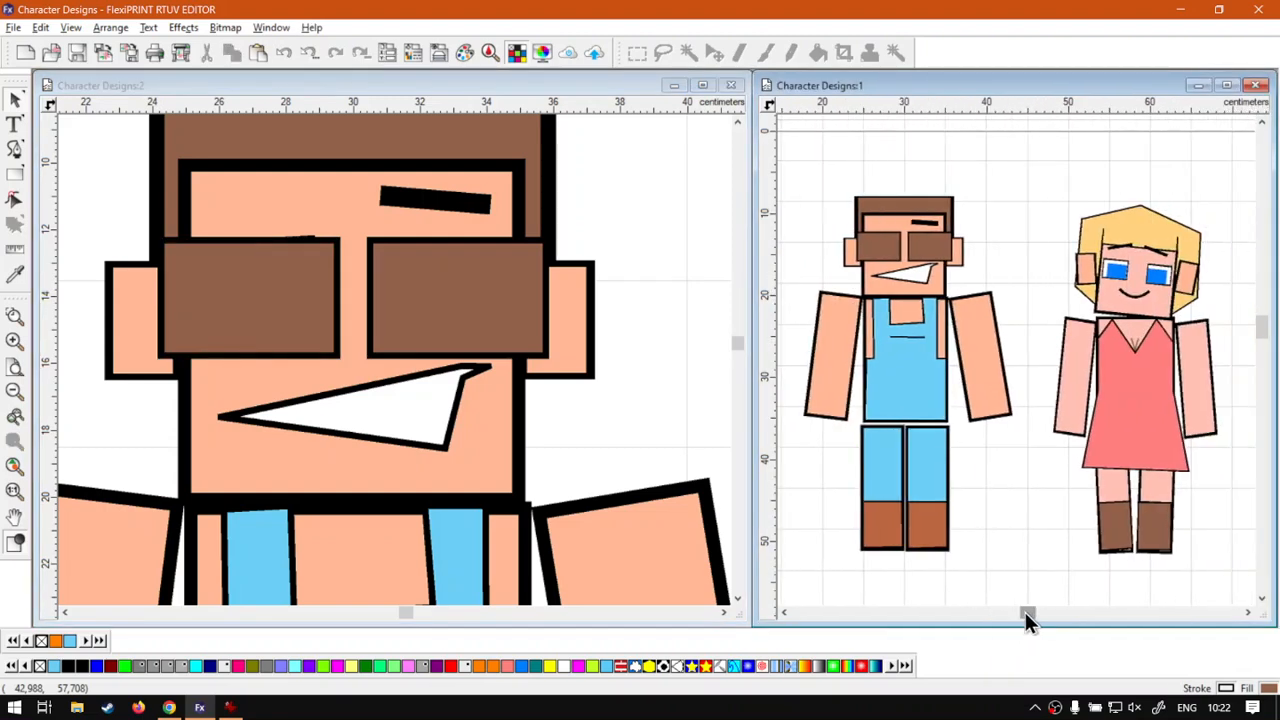
left_click(410, 300)
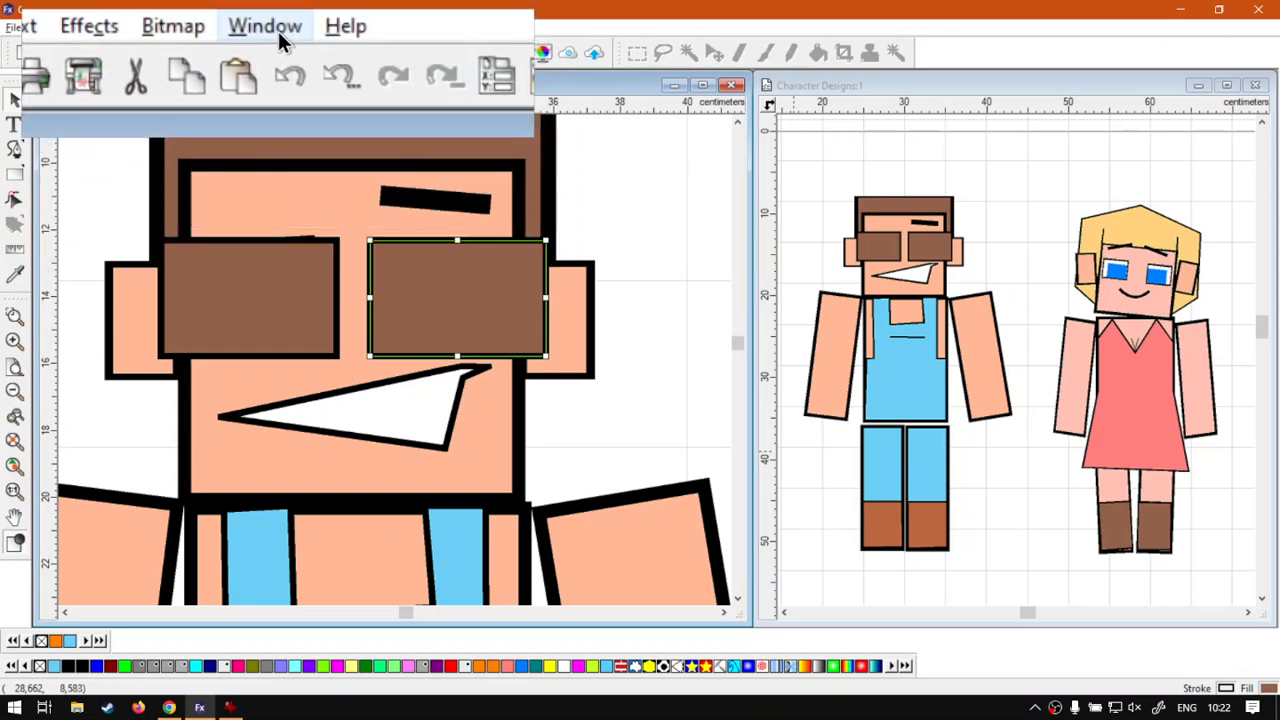
left_click(279, 31)
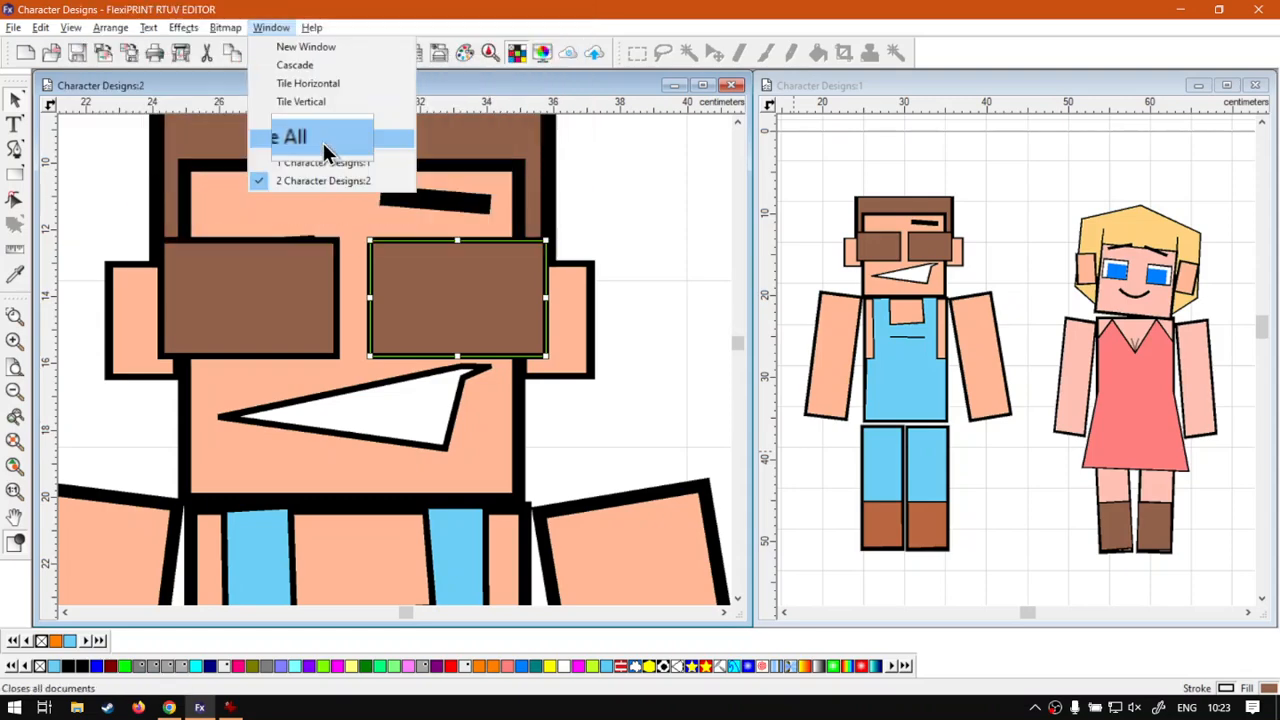
left_click(537, 97)
left_click(260, 28)
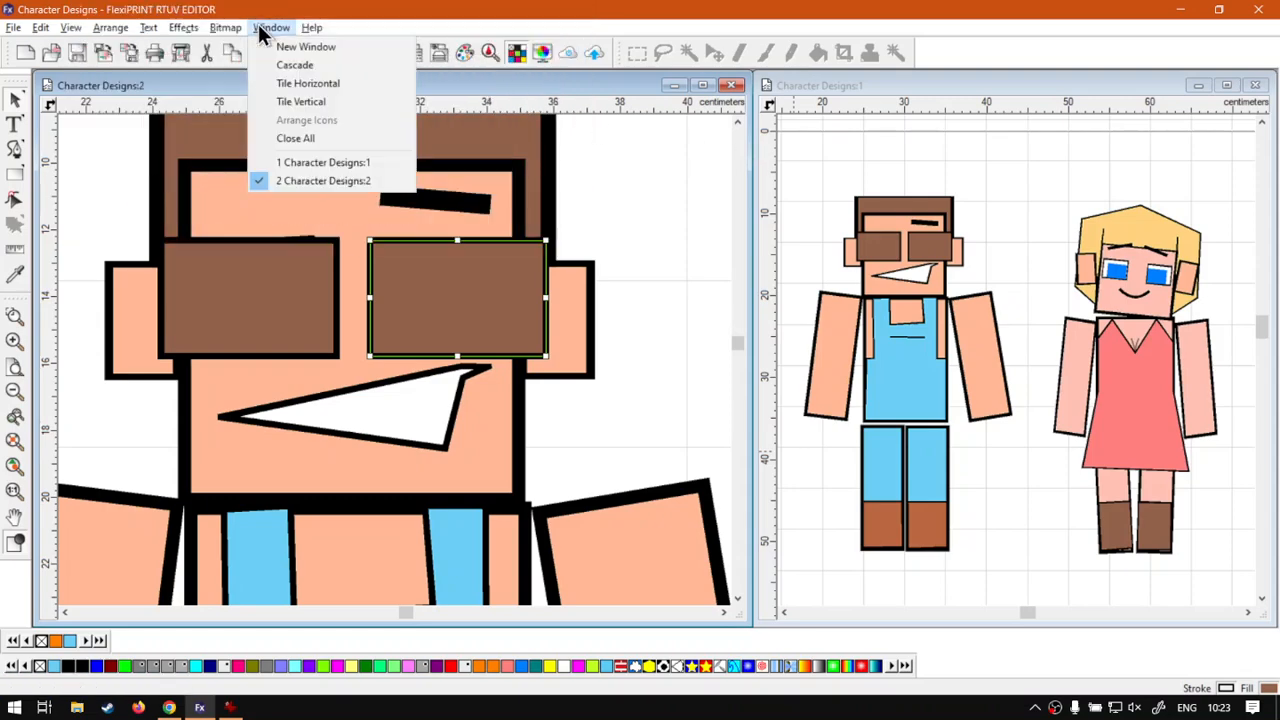
left_click(574, 66)
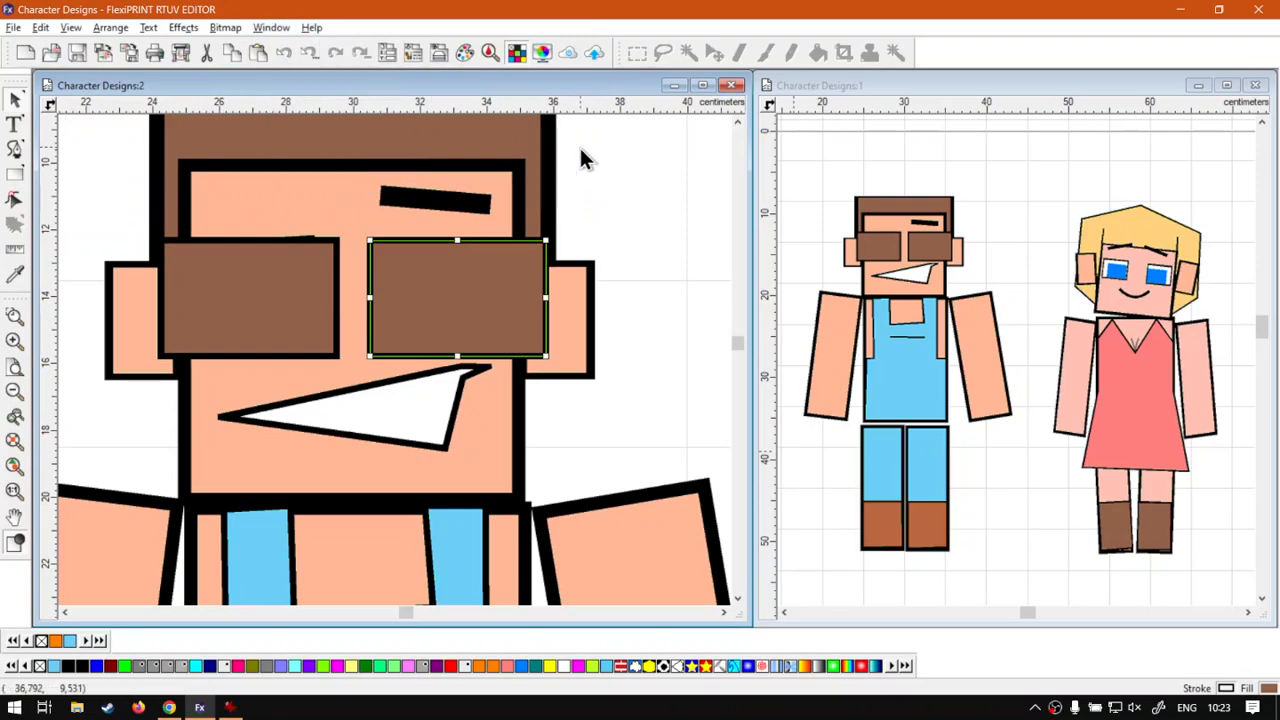
Switch the active window back and forth between the two Character Designs windows.
left_click(938, 85)
left_click(600, 86)
left_click(880, 86)
left_click(513, 86)
left_click(810, 86)
left_click(608, 86)
Close the second Character Designs window, and start closing the remaining one but cancel instead of saving or discarding its changes.
left_click(734, 85)
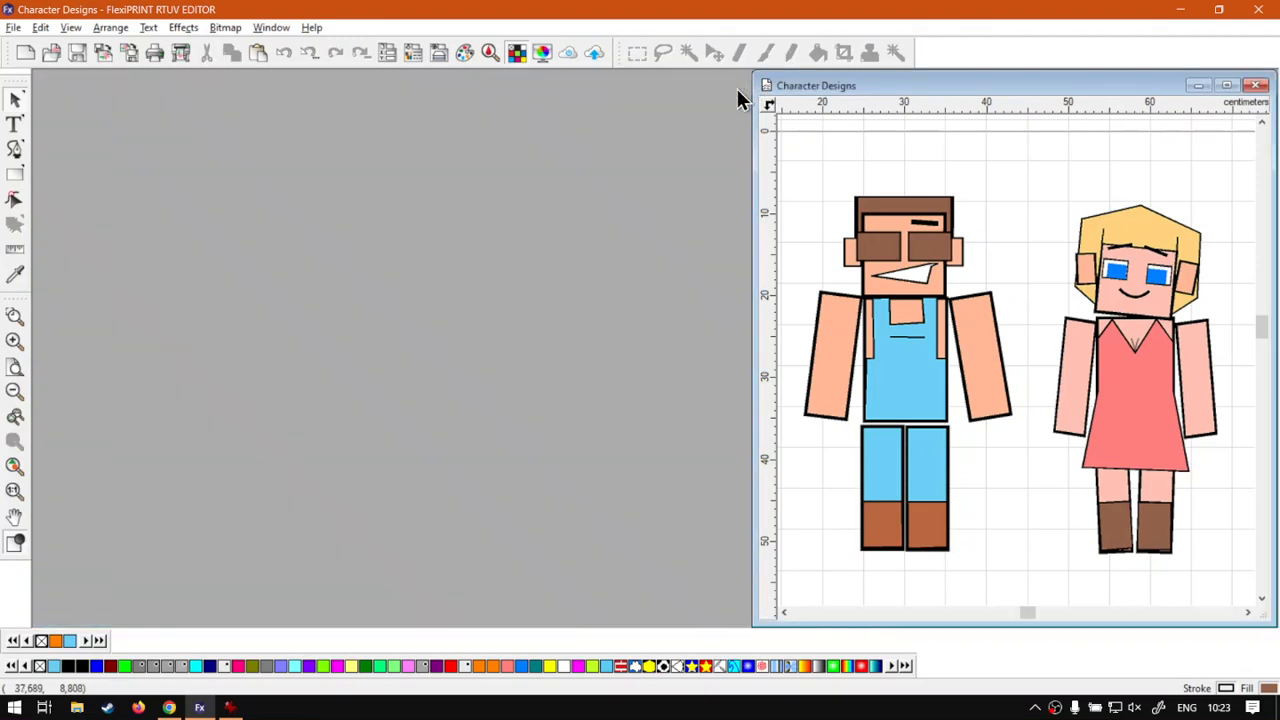
left_click(1256, 85)
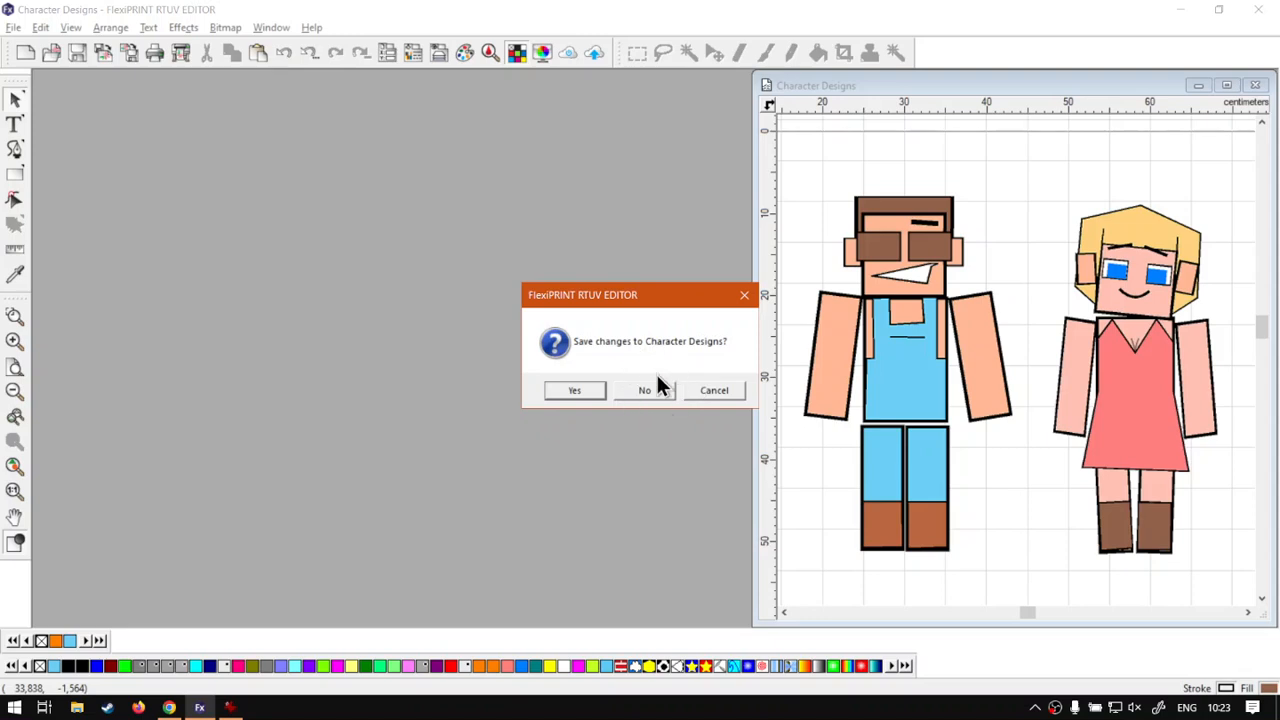
left_click(716, 389)
Maximize the remaining Character Designs window and switch to Chrome with the softwaretraining.co.za site.
double_click(1028, 84)
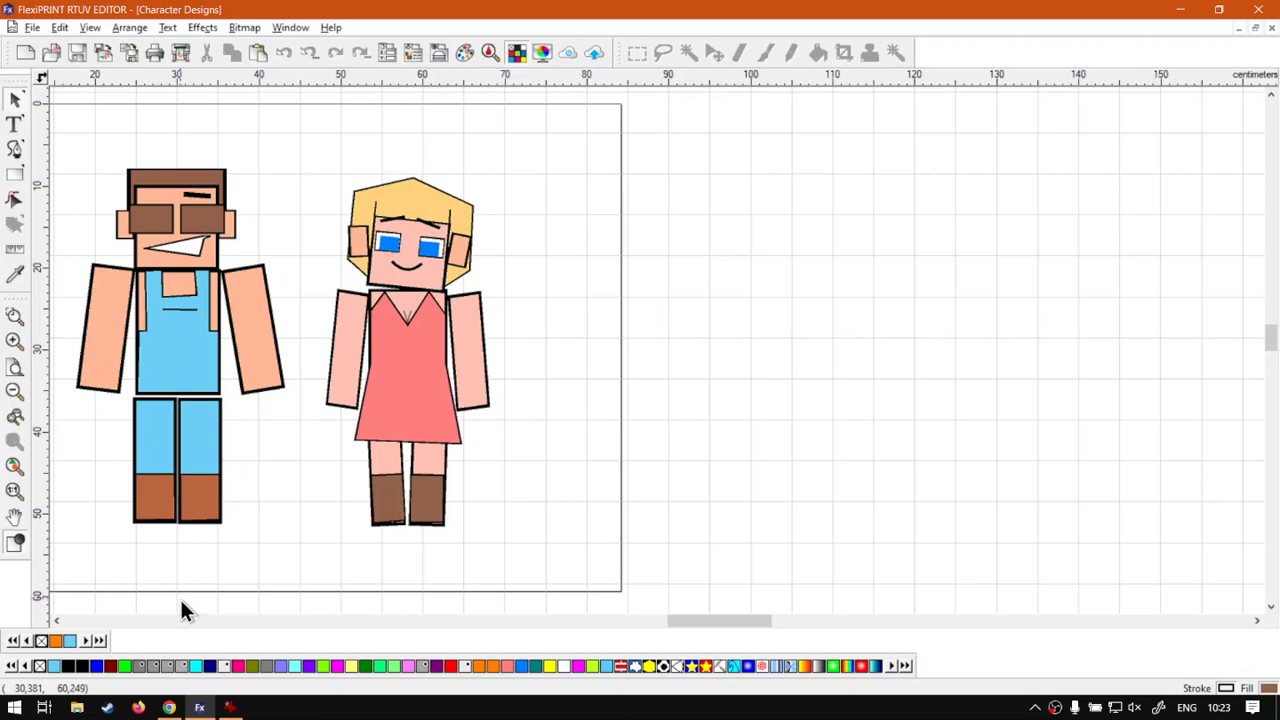
left_click(169, 707)
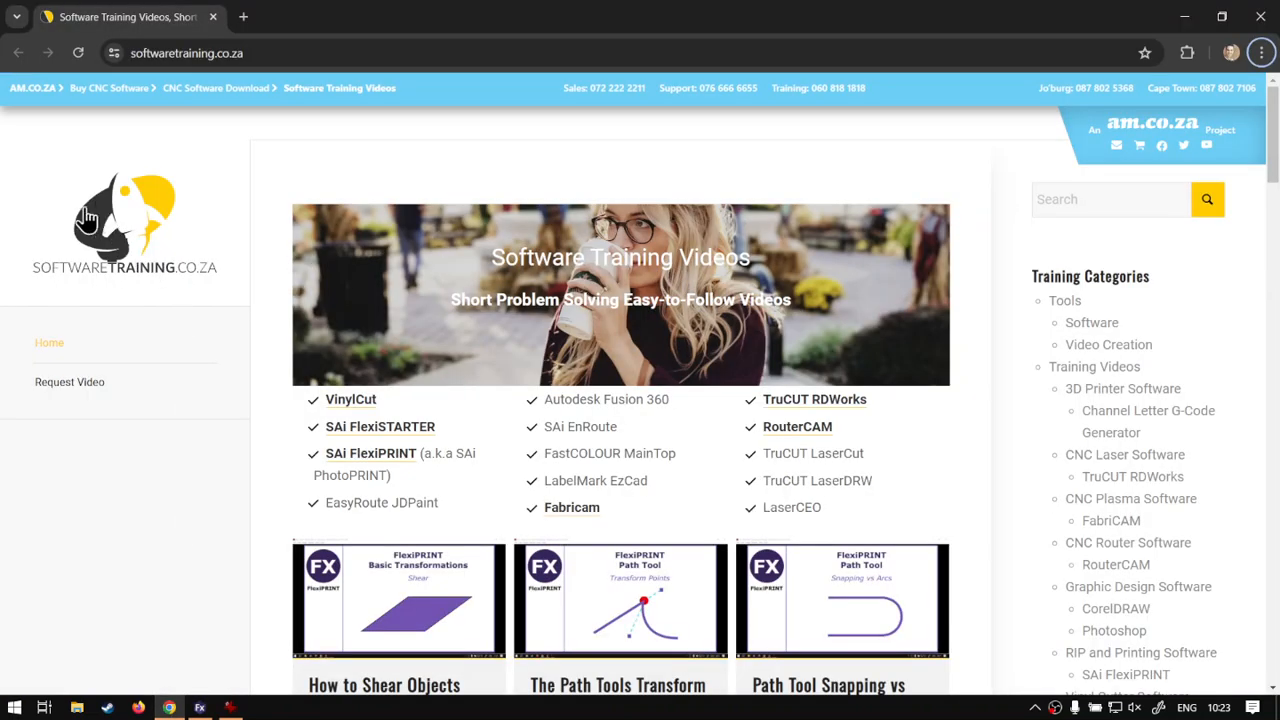